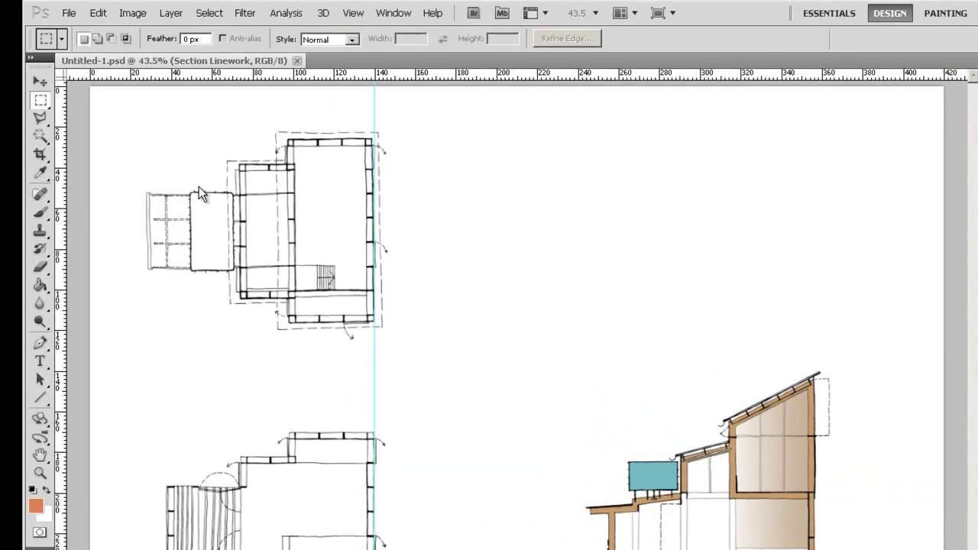
# Open People outlines.jpg from the exercise folder as its own document tab.
pyautogui.click(61, 20)
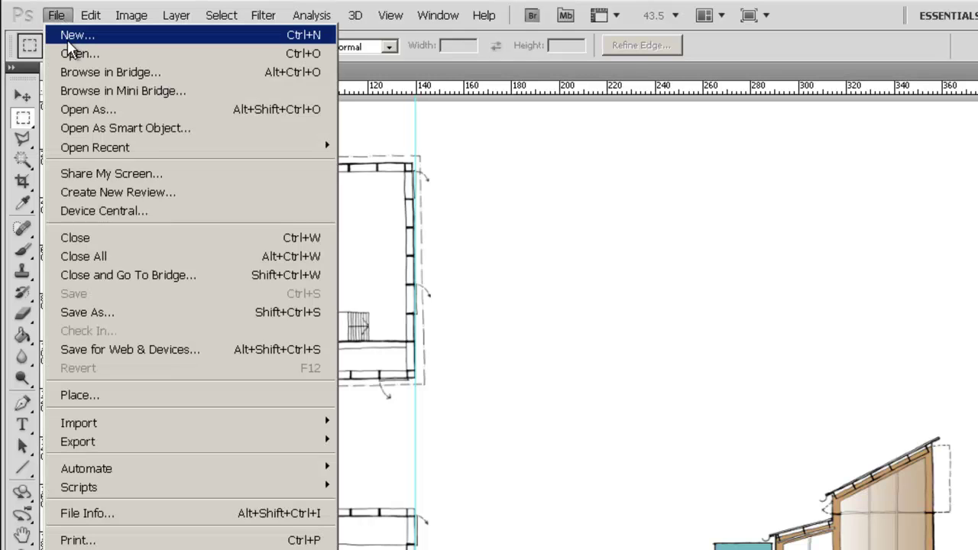
pyautogui.click(72, 52)
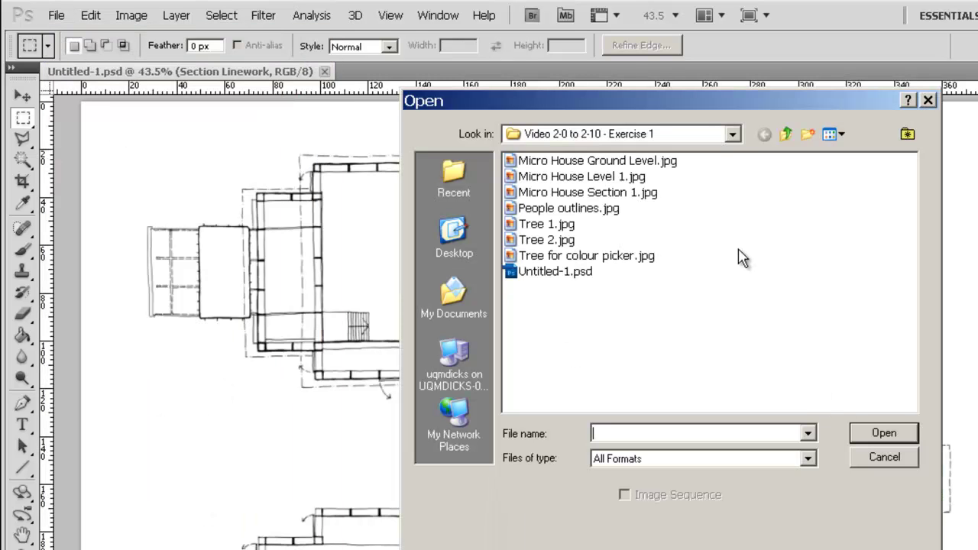
pyautogui.click(567, 217)
pyautogui.doubleClick(568, 217)
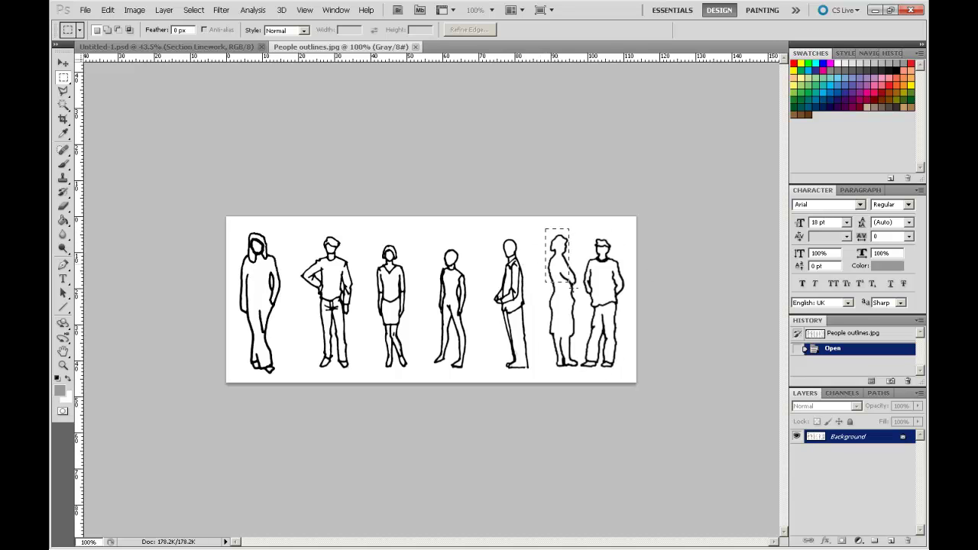
# Select the sixth and seventh figures, then zoom in on Untitled-1.psd's building section.
pyautogui.moveTo(572, 288); pyautogui.dragTo(627, 373)
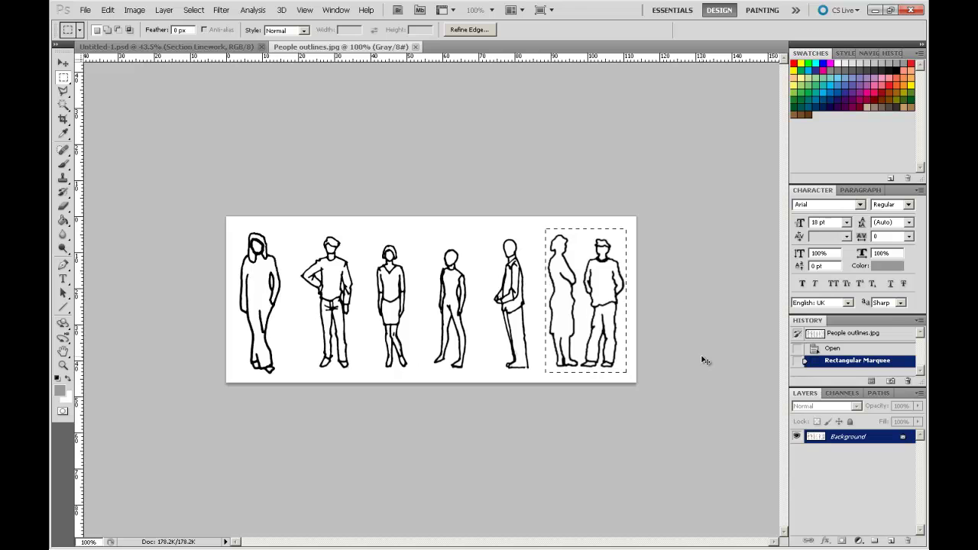
pyautogui.click(204, 47)
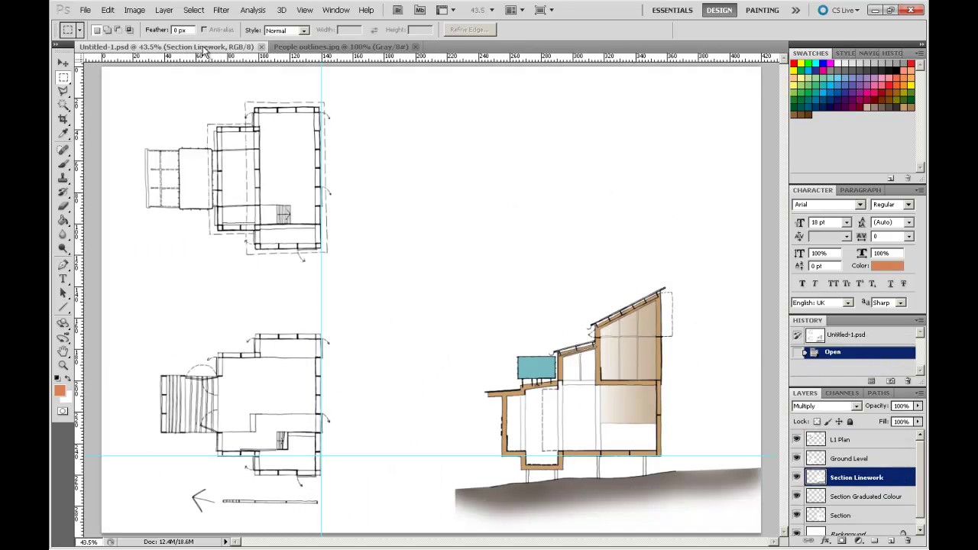
pyautogui.click(64, 366)
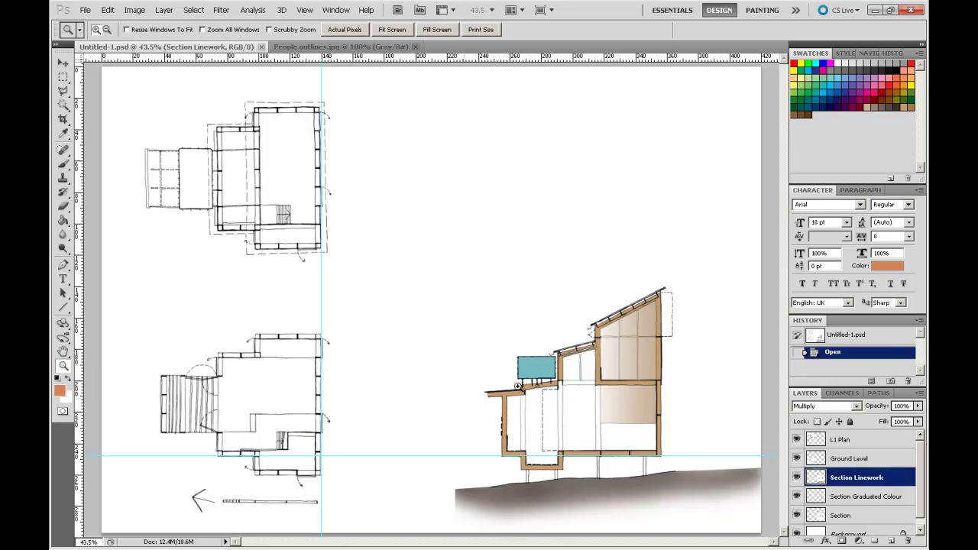
pyautogui.moveTo(461, 253)
pyautogui.mouseDown()
pyautogui.moveTo(528, 305)
pyautogui.moveTo(688, 480)
pyautogui.moveTo(719, 498)
pyautogui.mouseUp()
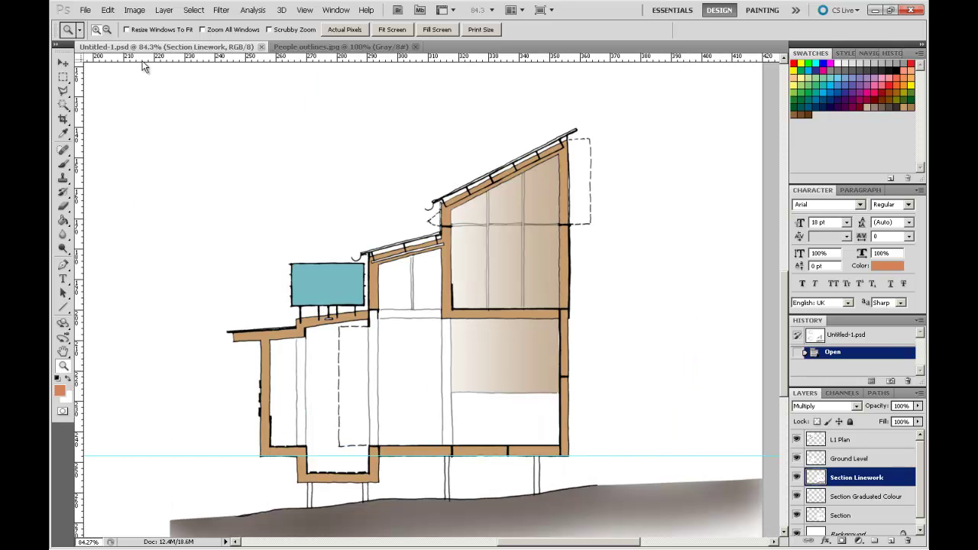
# Paste the two figures as a new layer and move them down onto the lower floor.
pyautogui.hotkey('ctrl', 'v')
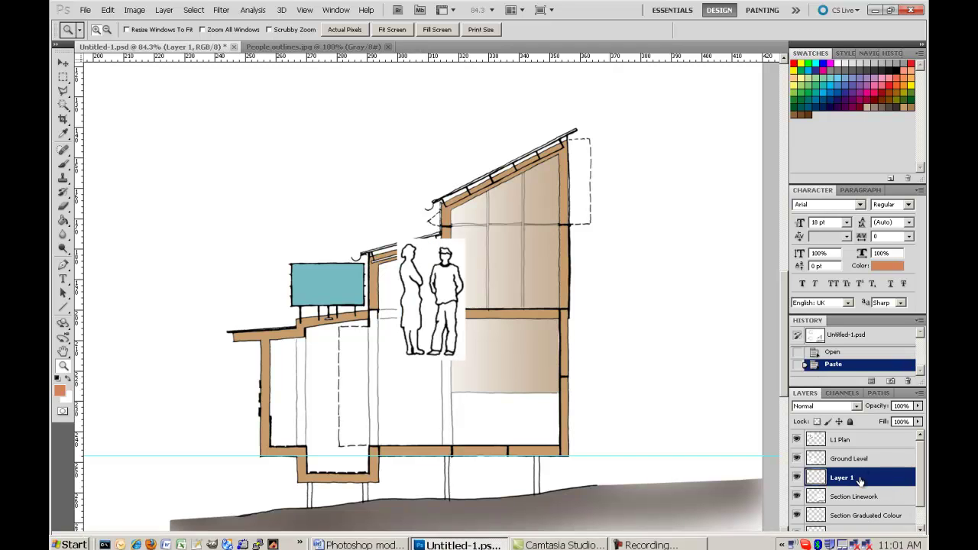
pyautogui.click(63, 65)
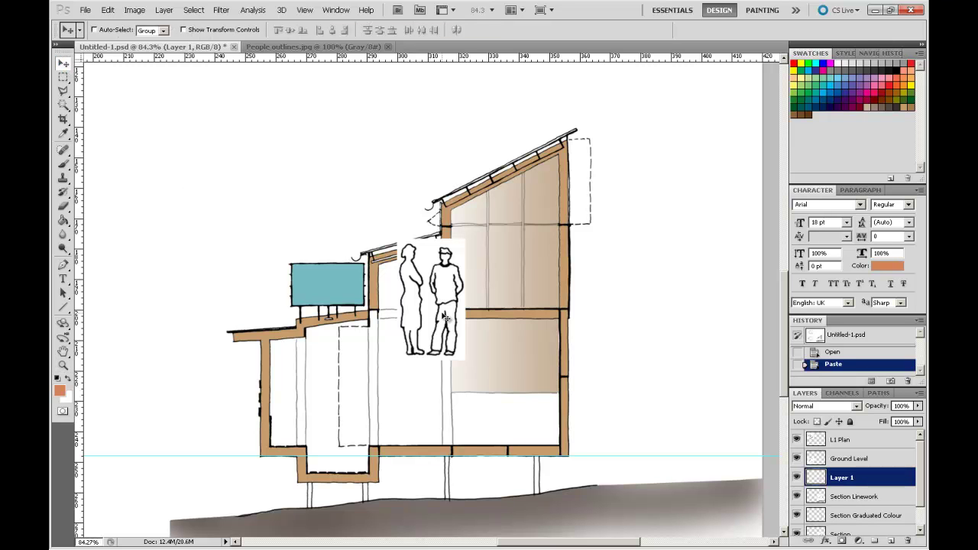
pyautogui.moveTo(447, 317); pyautogui.dragTo(443, 405)
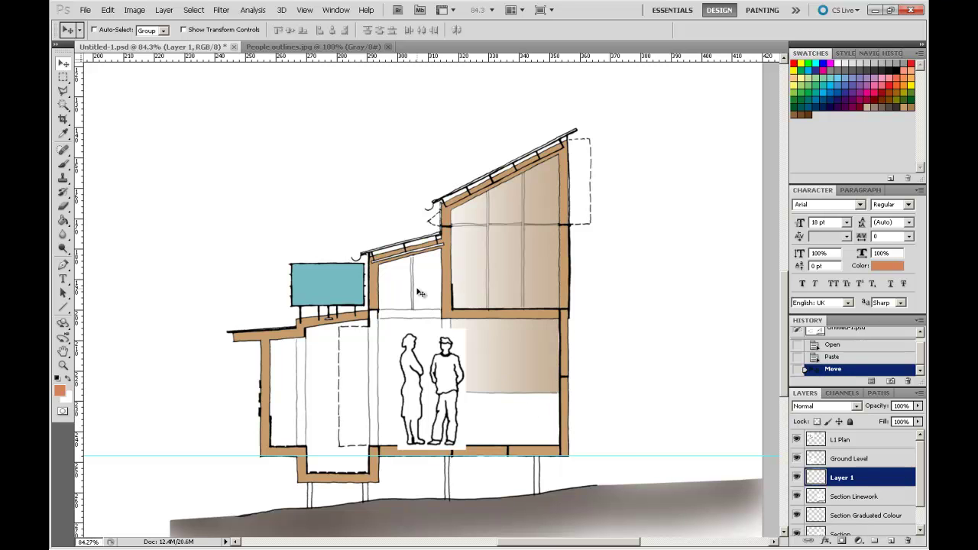
# Set Layer 1's blend mode to Multiply in the Layers panel.
pyautogui.click(857, 406)
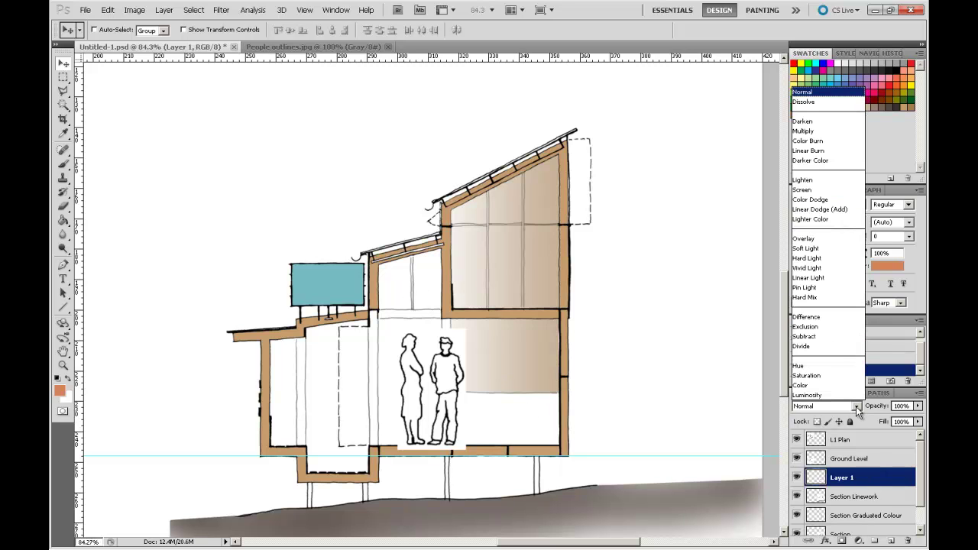
pyautogui.click(809, 131)
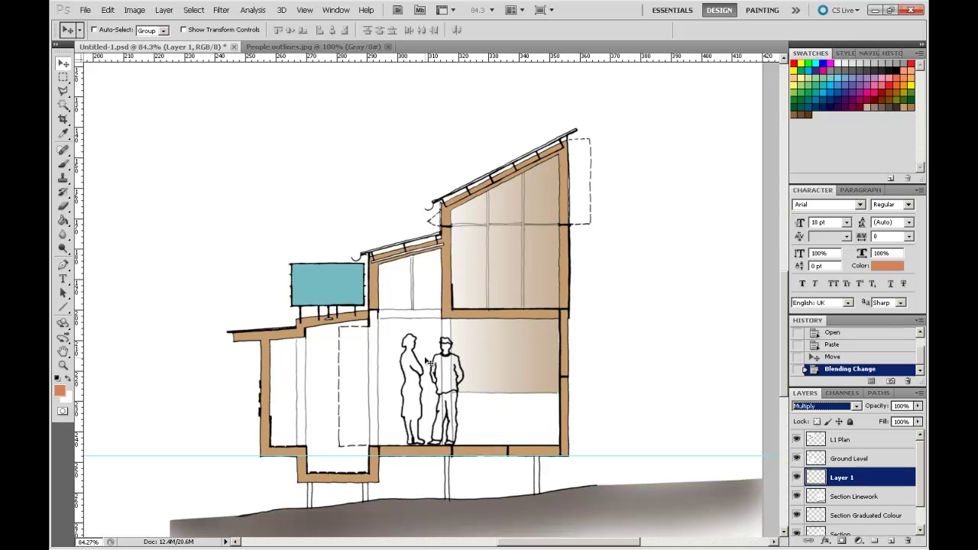
# Scale the Layer 1 figures to about 93.94% and apply the transform.
pyautogui.click(85, 10)
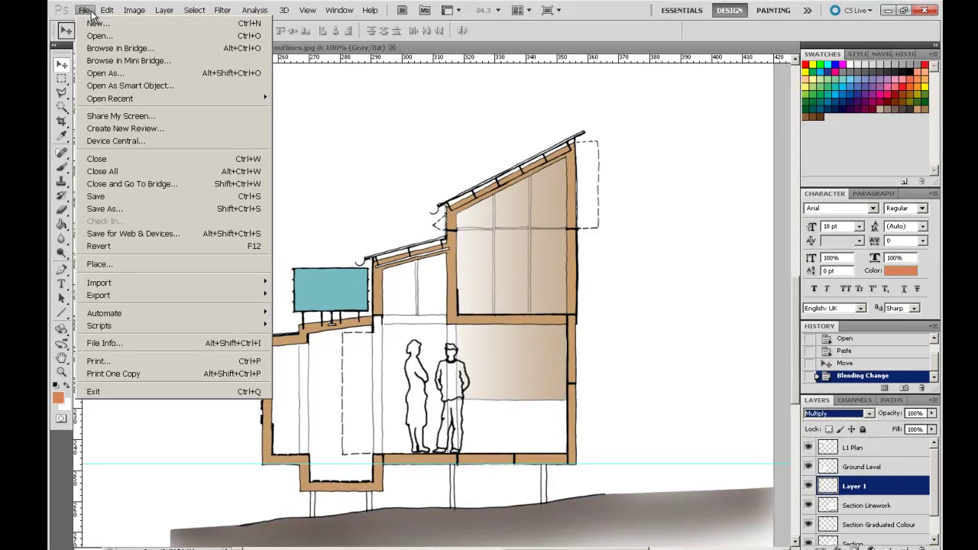
pyautogui.moveTo(107, 10)
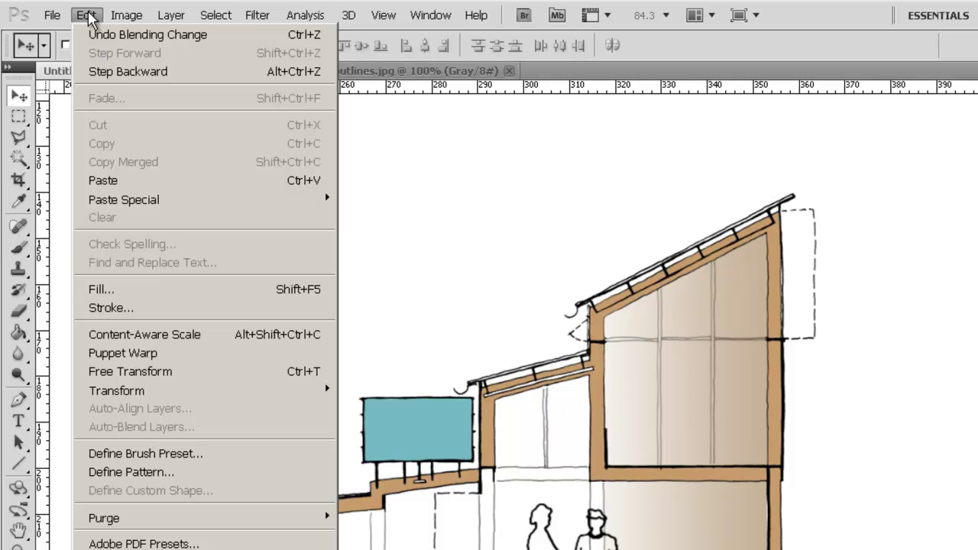
pyautogui.moveTo(136, 399)
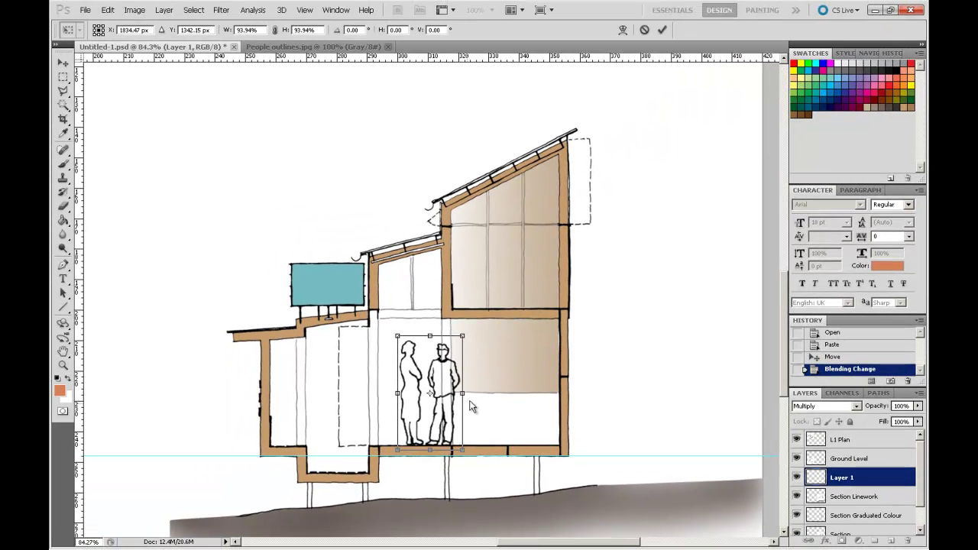
pyautogui.click(66, 64)
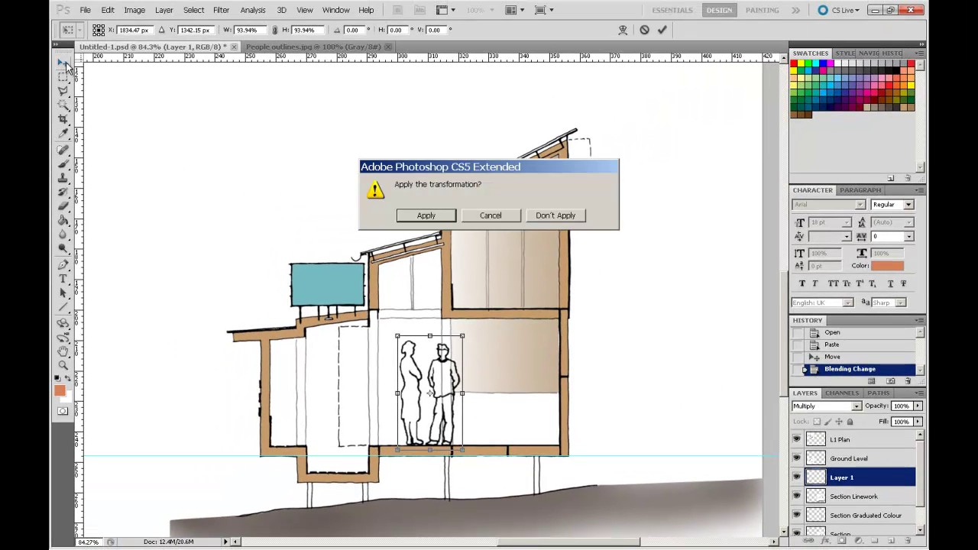
pyautogui.click(448, 219)
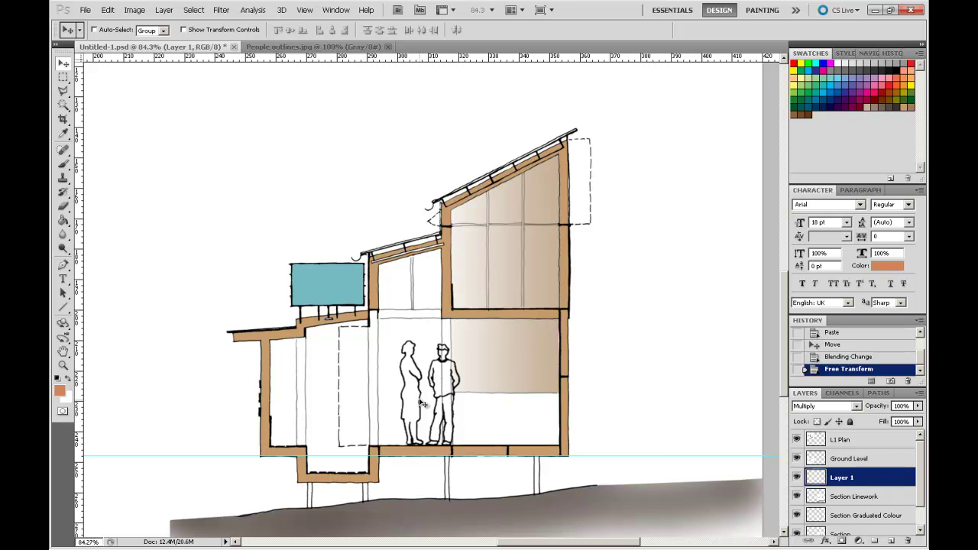
# Move the two figures up into the blank area above the section.
pyautogui.moveTo(425, 404); pyautogui.dragTo(211, 100)
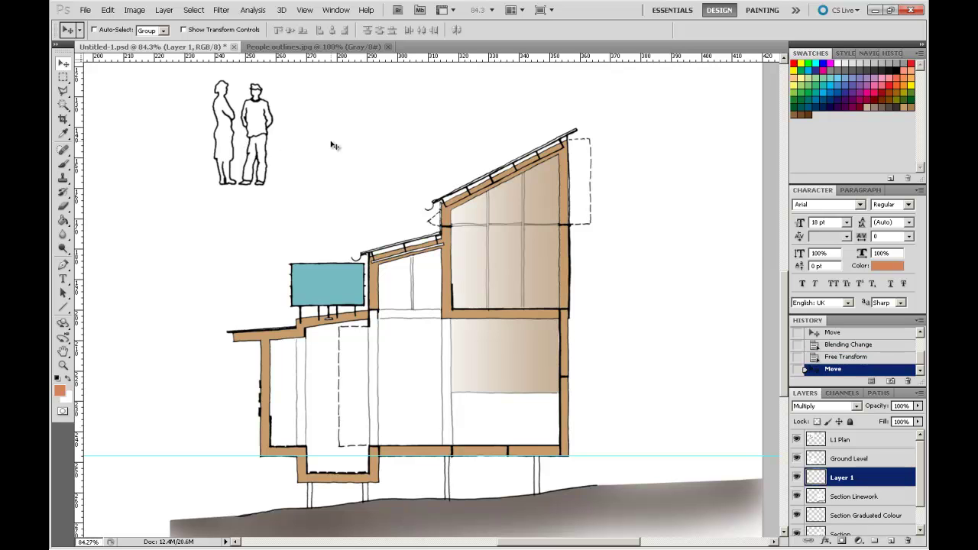
pyautogui.moveTo(323, 135); pyautogui.dragTo(555, 335)
pyautogui.moveTo(470, 308); pyautogui.dragTo(458, 281)
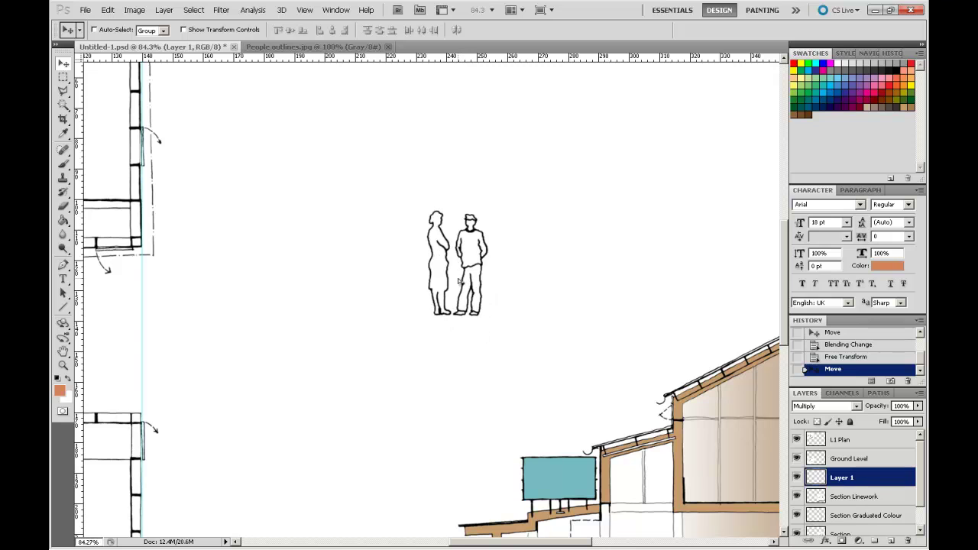
# Copy both figures onto a new Layer 2 and move the duplicate pair left of the originals.
pyautogui.click(65, 77)
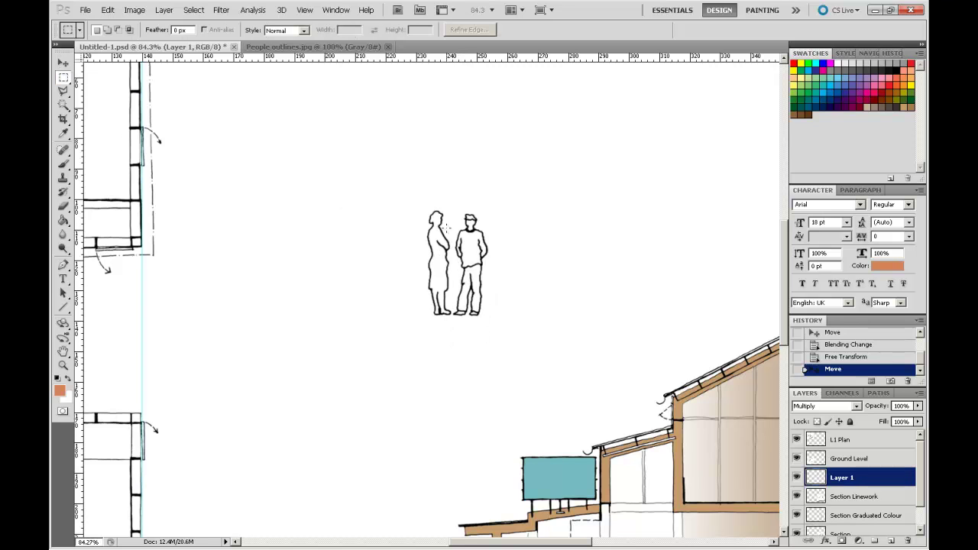
pyautogui.moveTo(450, 251); pyautogui.dragTo(492, 322)
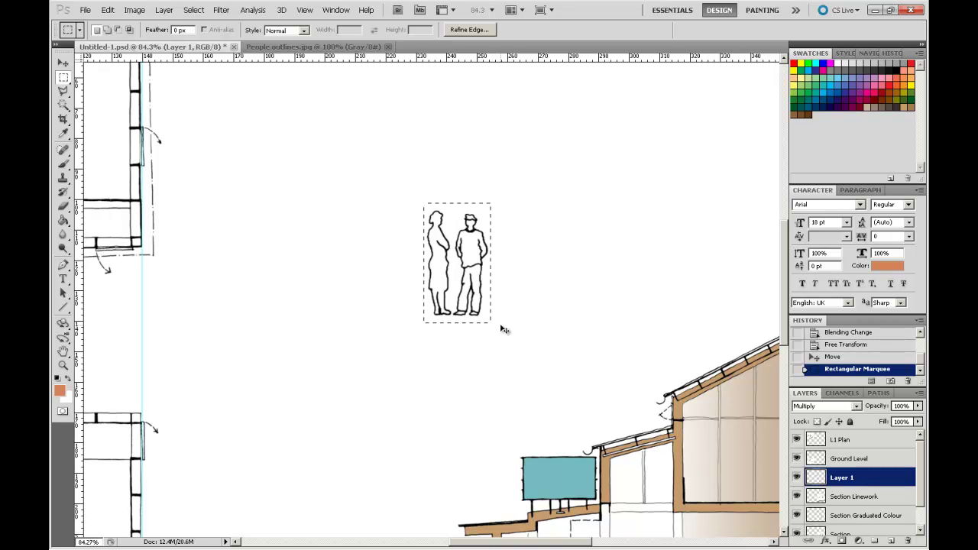
pyautogui.hotkey('ctrl', 'c')
pyautogui.hotkey('ctrl', 'v')
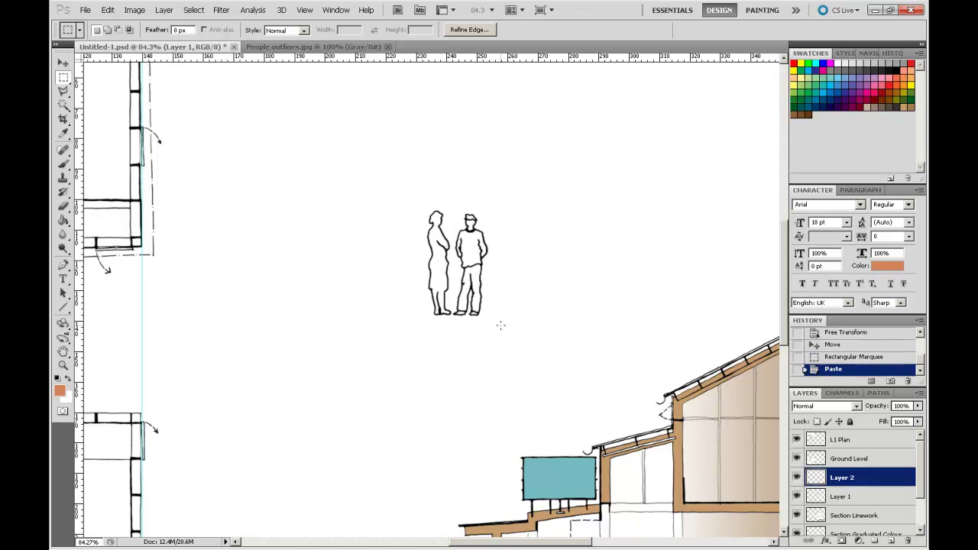
pyautogui.click(63, 62)
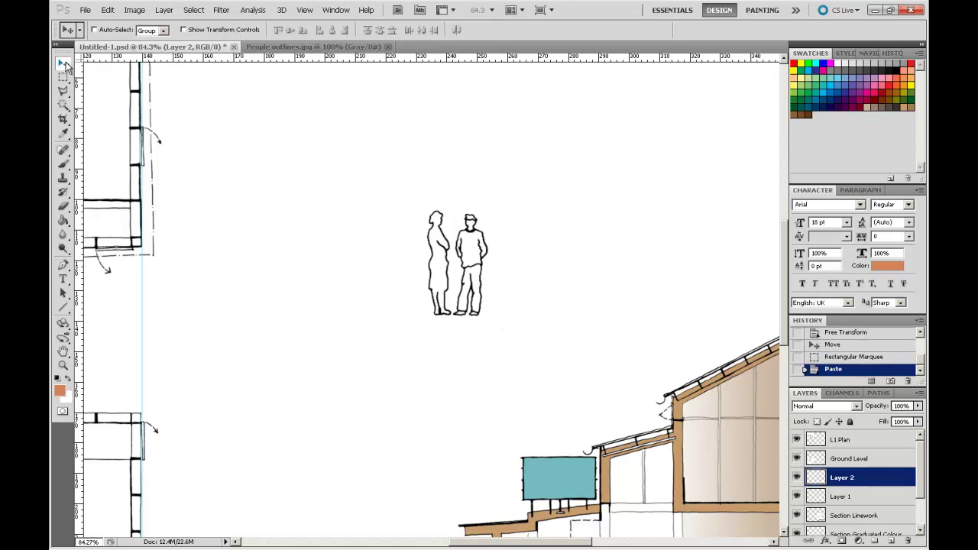
pyautogui.moveTo(474, 266); pyautogui.dragTo(393, 266)
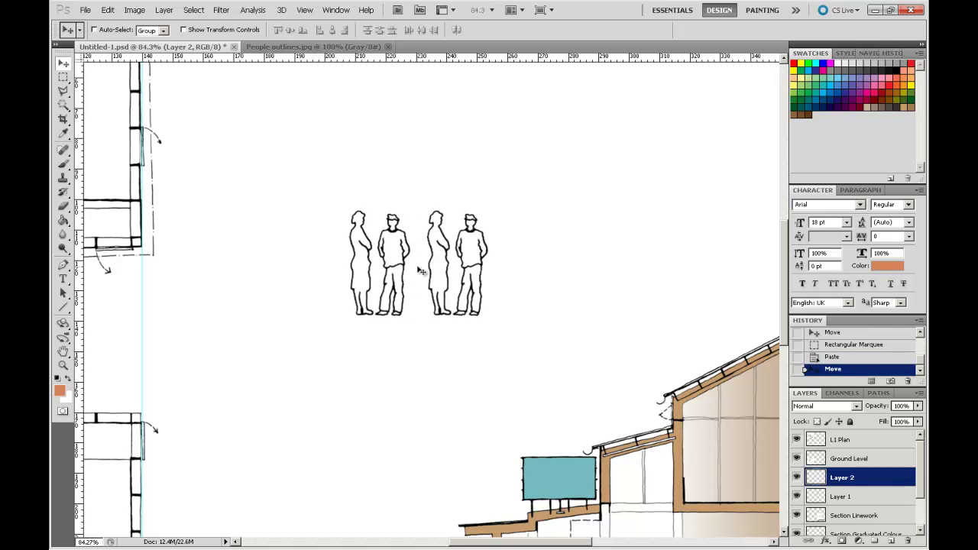
# Zoom in closely on the four figure outlines.
pyautogui.click(64, 367)
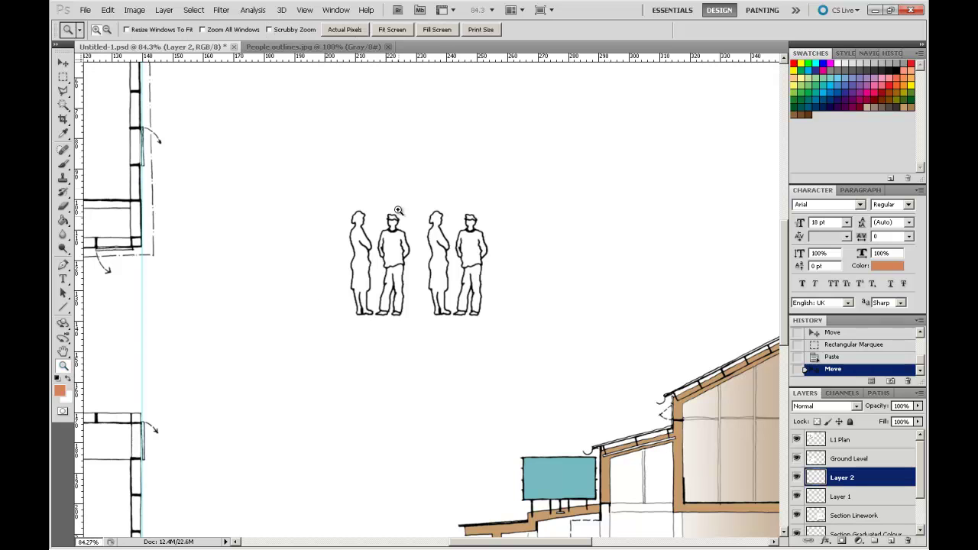
pyautogui.moveTo(528, 353); pyautogui.dragTo(530, 353)
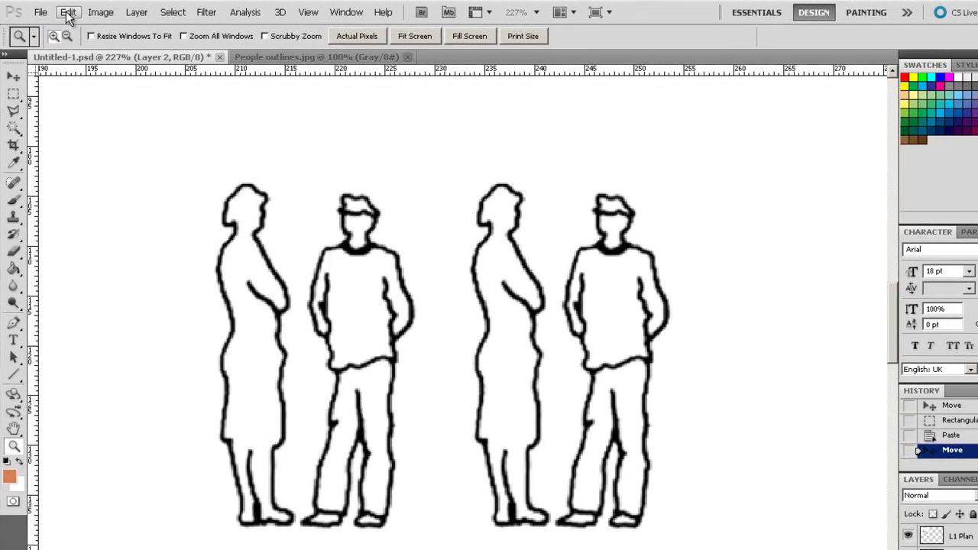
# Shrink the Layer 2 pair to about 21.56%, apply it, and nudge it slightly up.
pyautogui.click(68, 13)
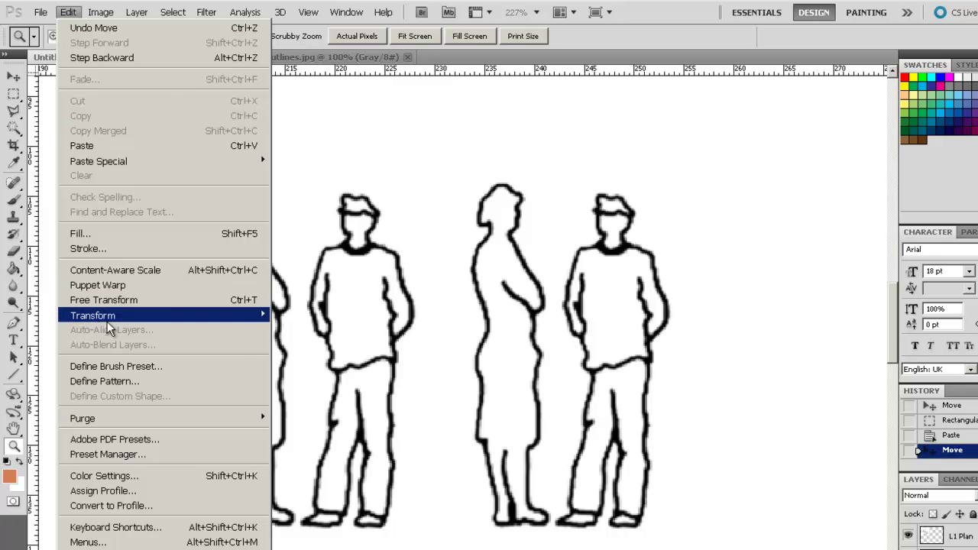
pyautogui.moveTo(252, 314)
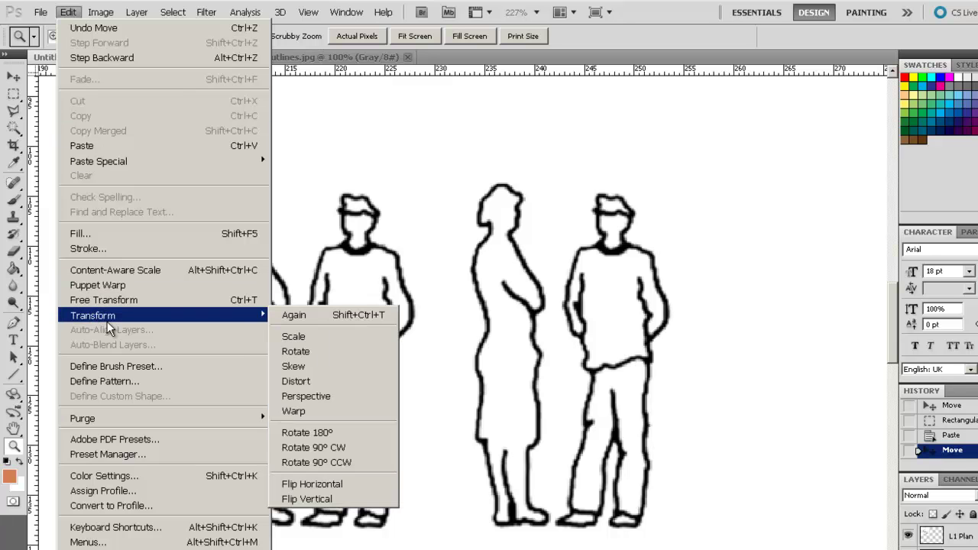
pyautogui.click(313, 338)
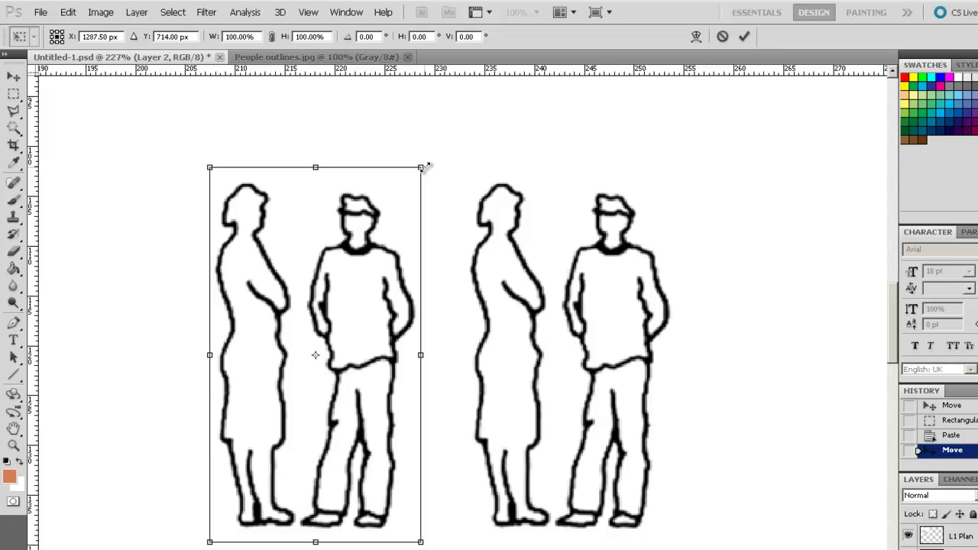
pyautogui.moveTo(425, 166); pyautogui.dragTo(255, 461)
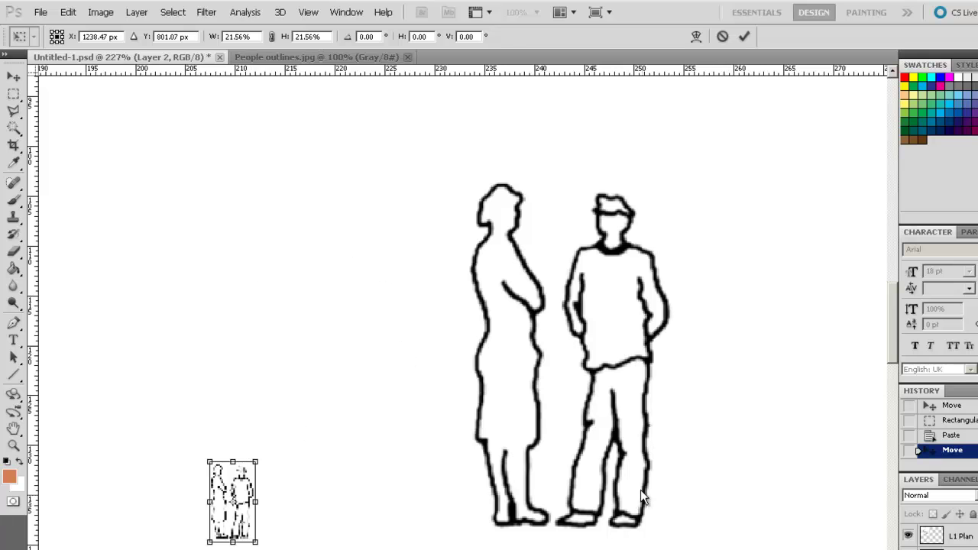
pyautogui.click(13, 77)
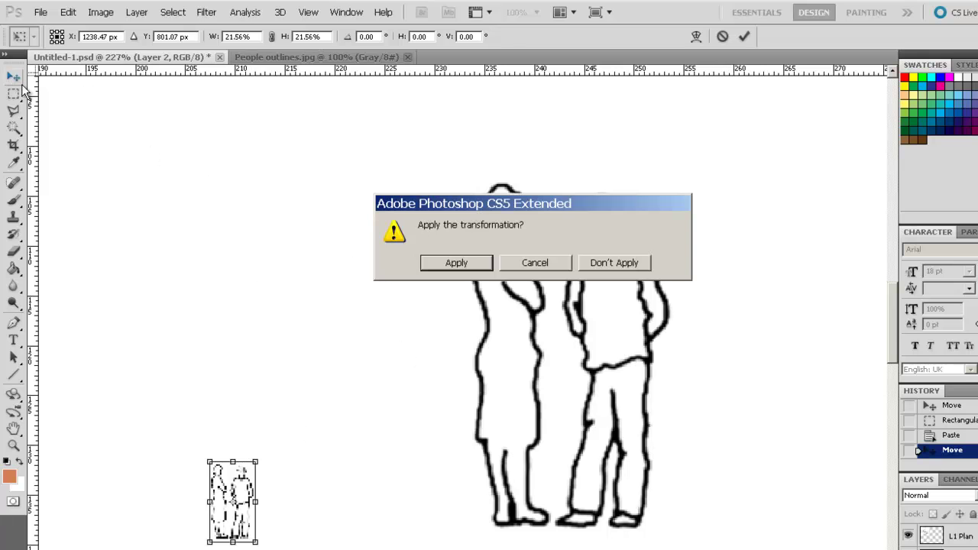
pyautogui.click(481, 262)
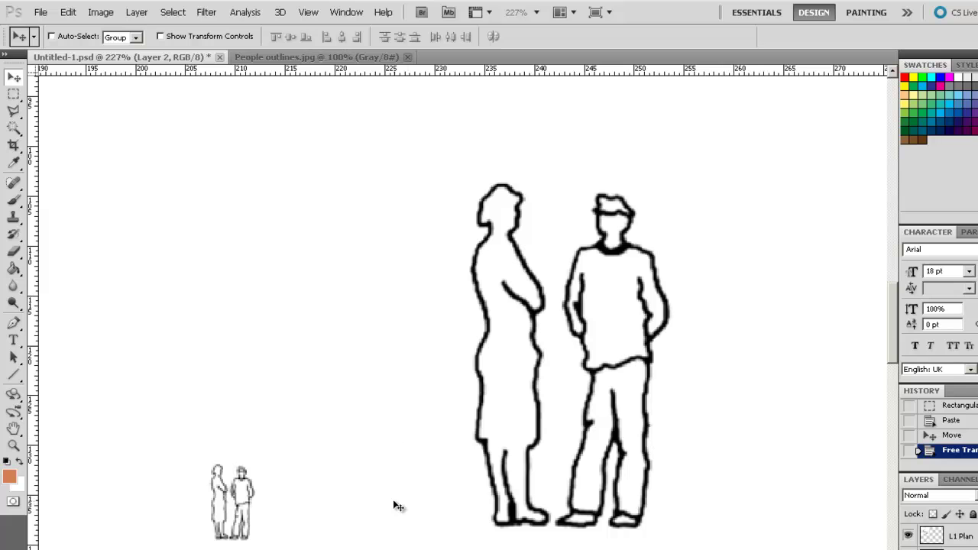
pyautogui.moveTo(239, 524); pyautogui.dragTo(239, 509)
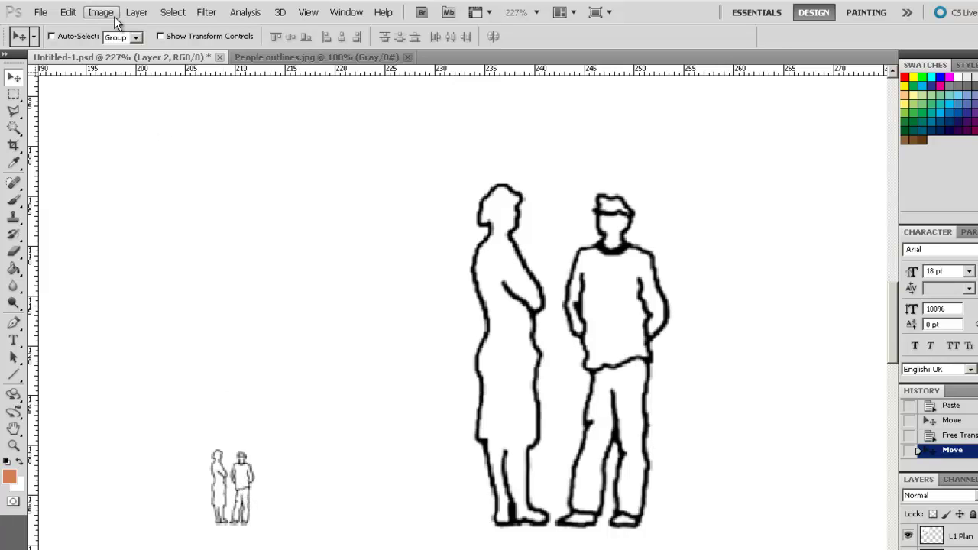
pyautogui.click(80, 15)
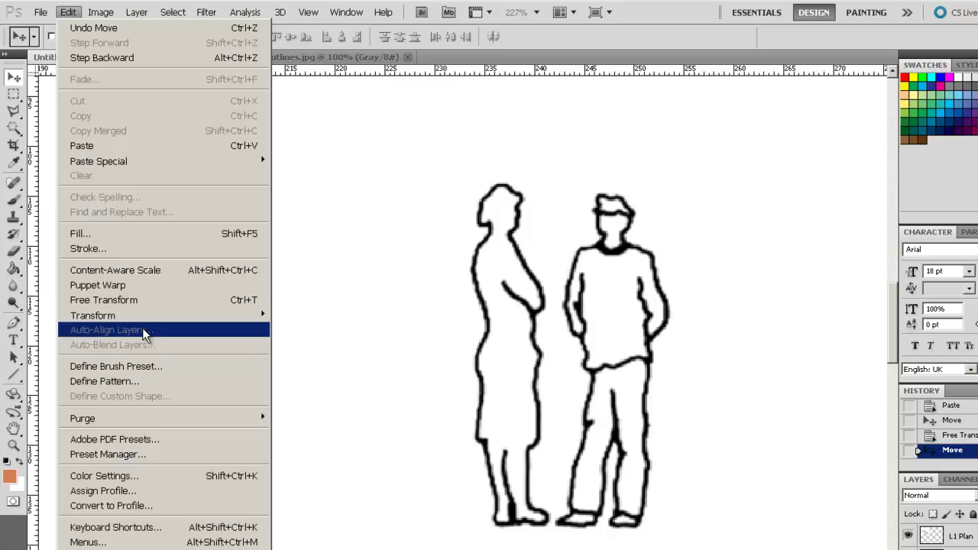
# Enlarge the small Layer 2 pair about 442.5% back to full height, then nudge it down.
pyautogui.moveTo(150, 315)
pyautogui.click(328, 336)
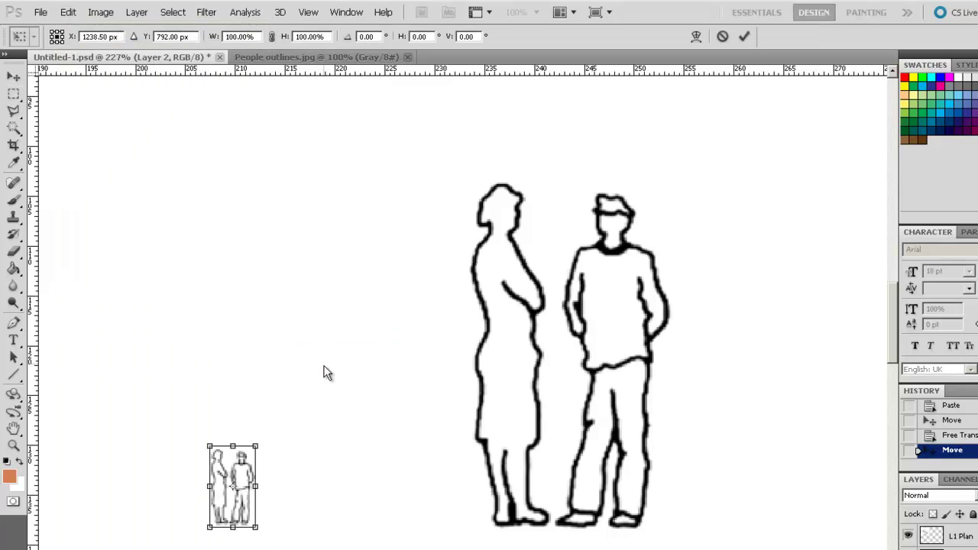
pyautogui.moveTo(257, 446); pyautogui.dragTo(457, 192)
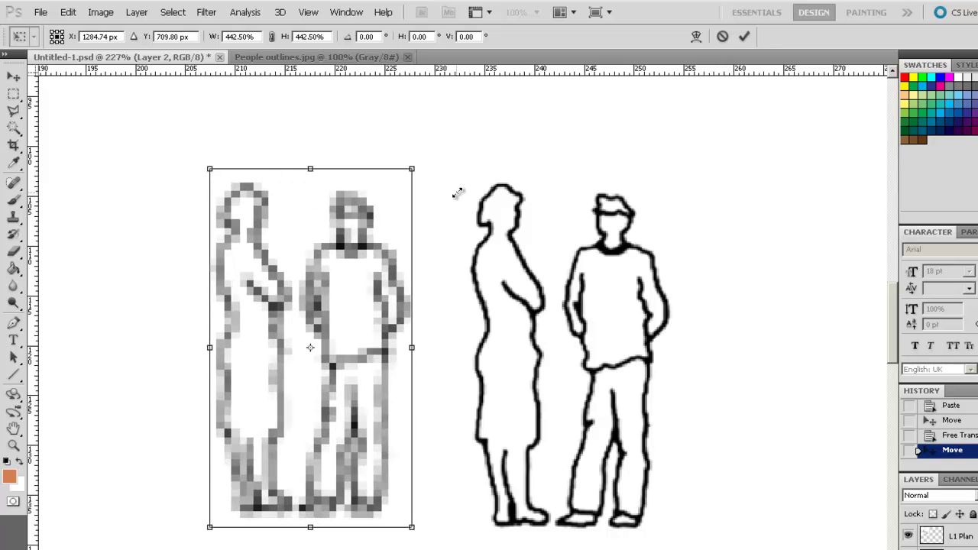
pyautogui.click(13, 78)
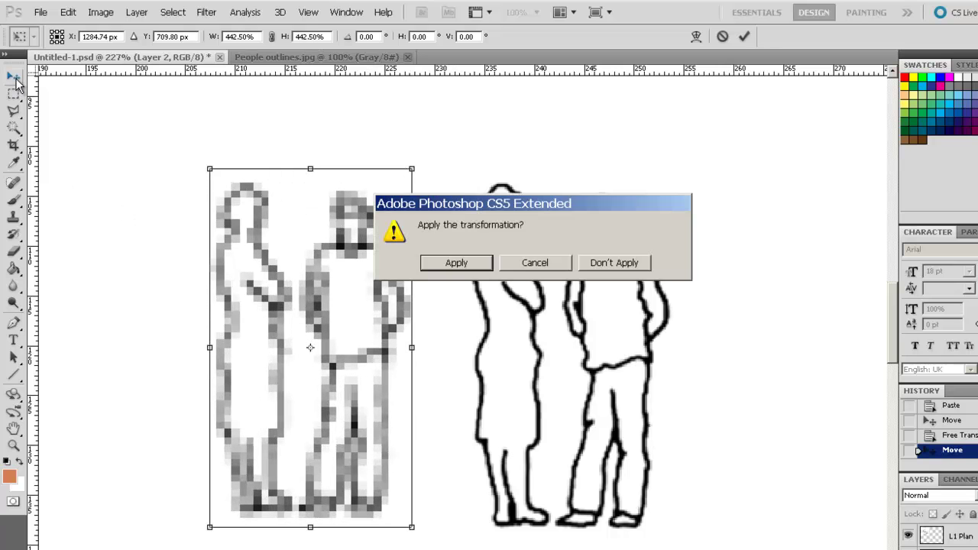
pyautogui.click(456, 263)
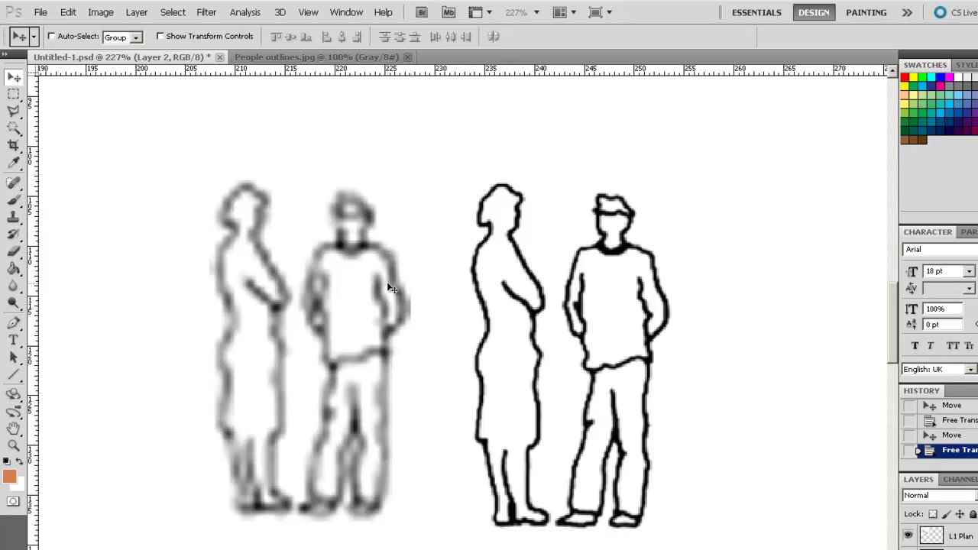
pyautogui.moveTo(389, 288); pyautogui.dragTo(388, 295)
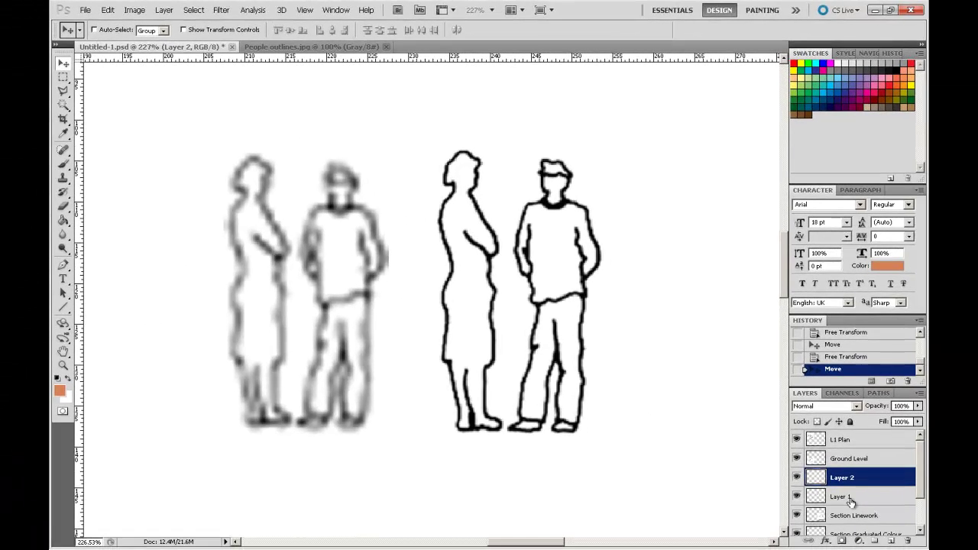
# Select Layer 1, briefly toggle its visibility, and convert it to a Smart Object.
pyautogui.click(851, 500)
pyautogui.click(797, 498)
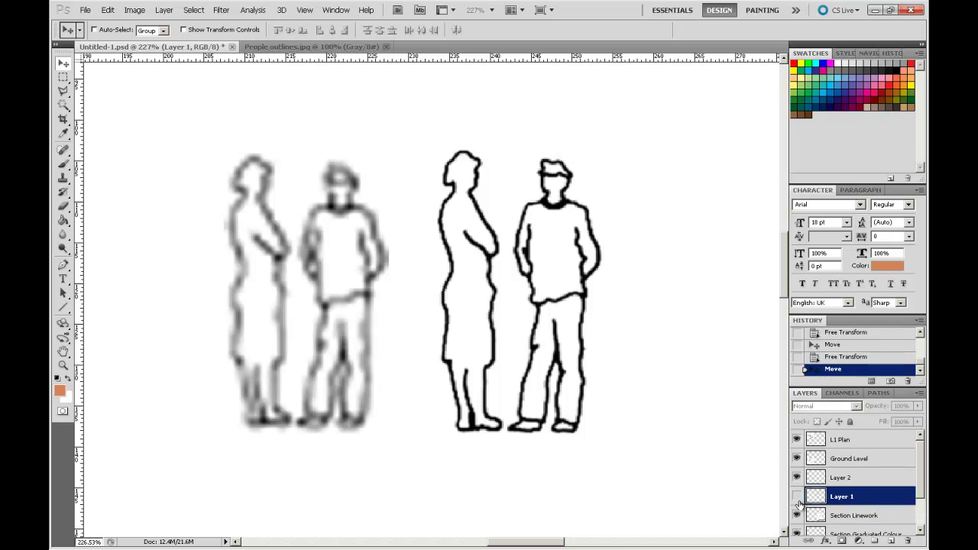
pyautogui.click(797, 498)
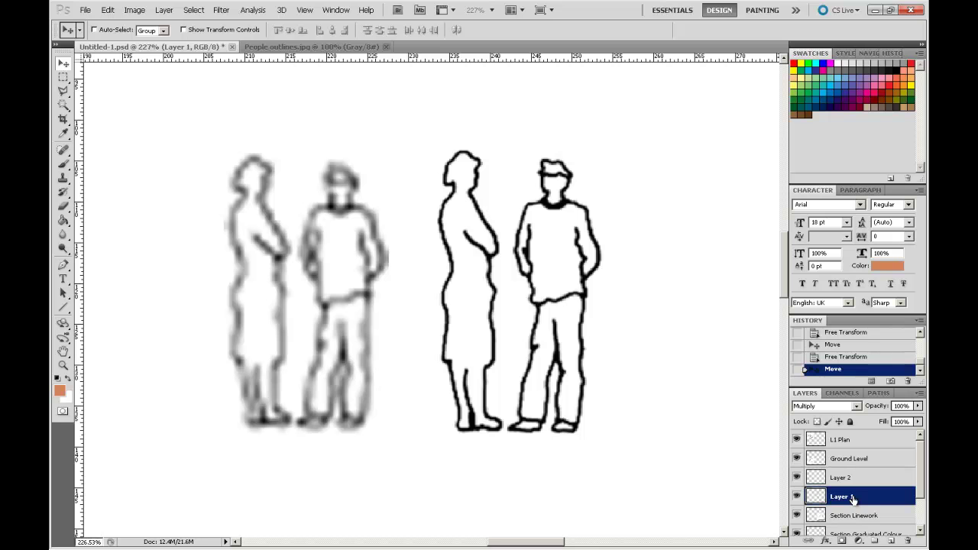
pyautogui.click(921, 394)
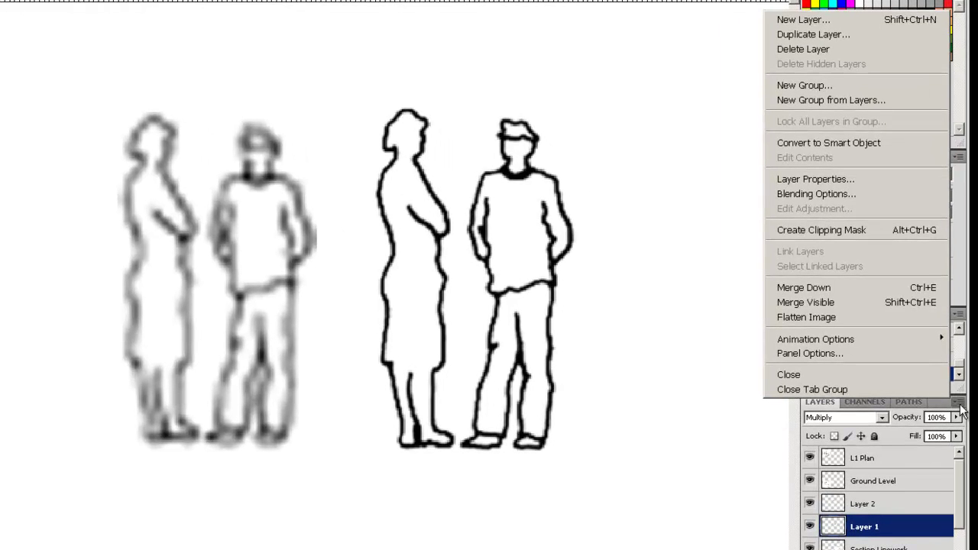
pyautogui.click(862, 143)
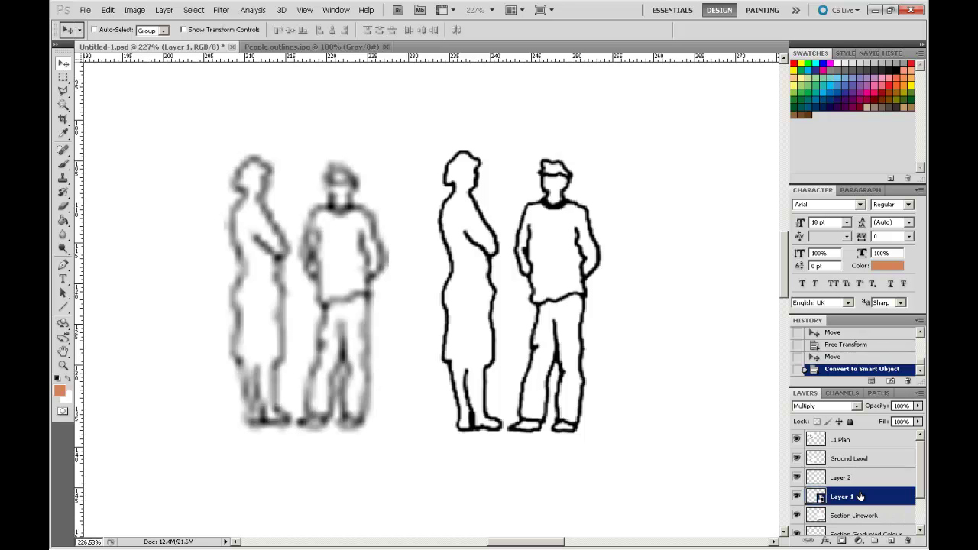
# Shrink the right Smart Object pair to about 15%, apply it, and nudge it up-left.
pyautogui.click(107, 10)
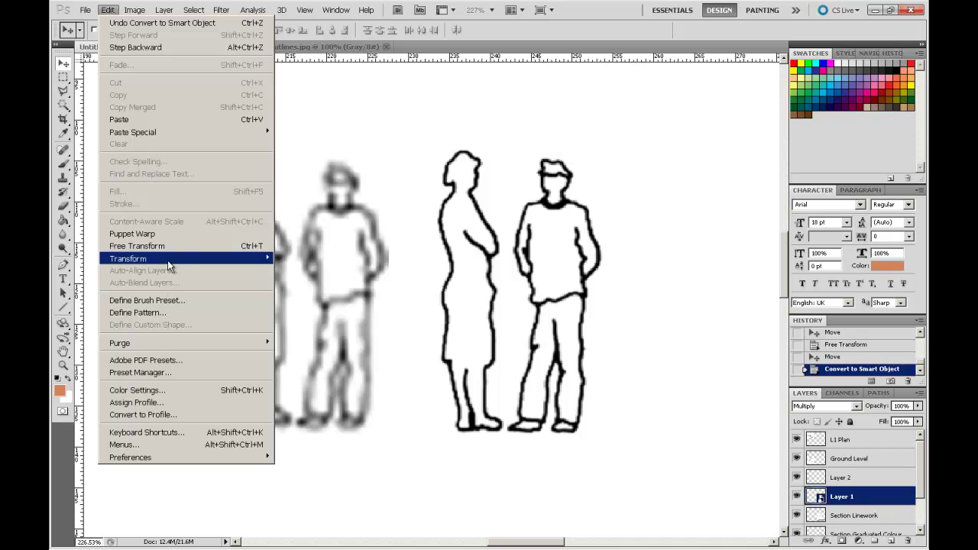
pyautogui.moveTo(177, 264)
pyautogui.click(295, 277)
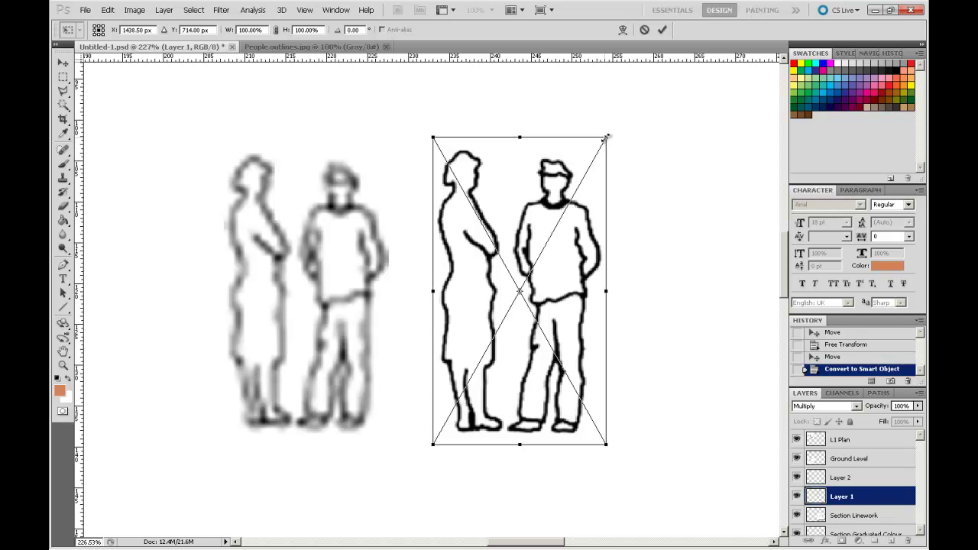
pyautogui.moveTo(606, 137); pyautogui.dragTo(456, 397)
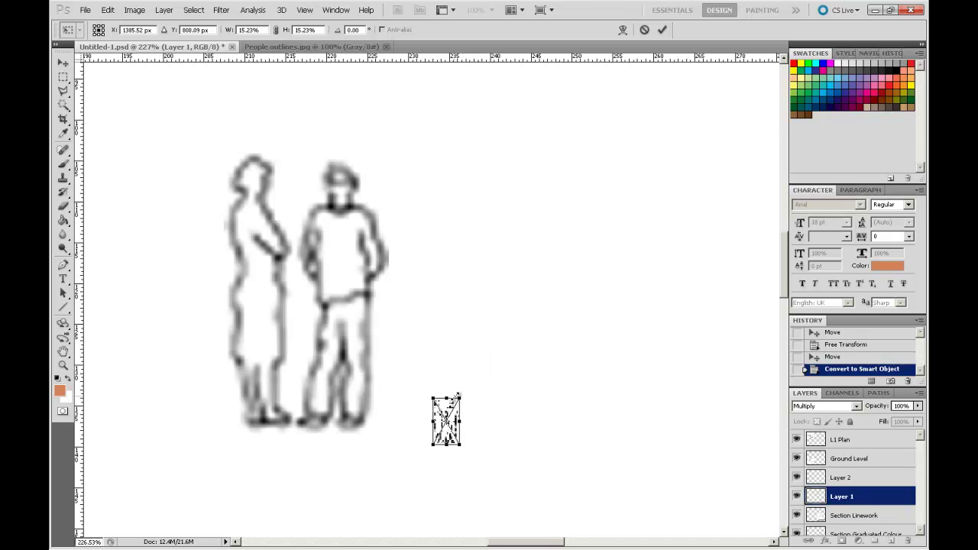
pyautogui.click(63, 65)
pyautogui.click(418, 215)
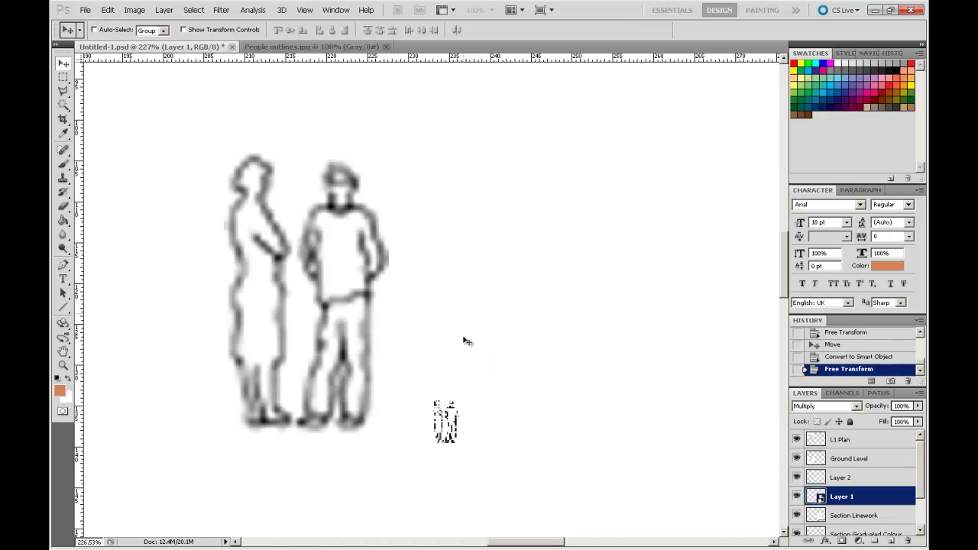
pyautogui.moveTo(450, 425); pyautogui.dragTo(438, 413)
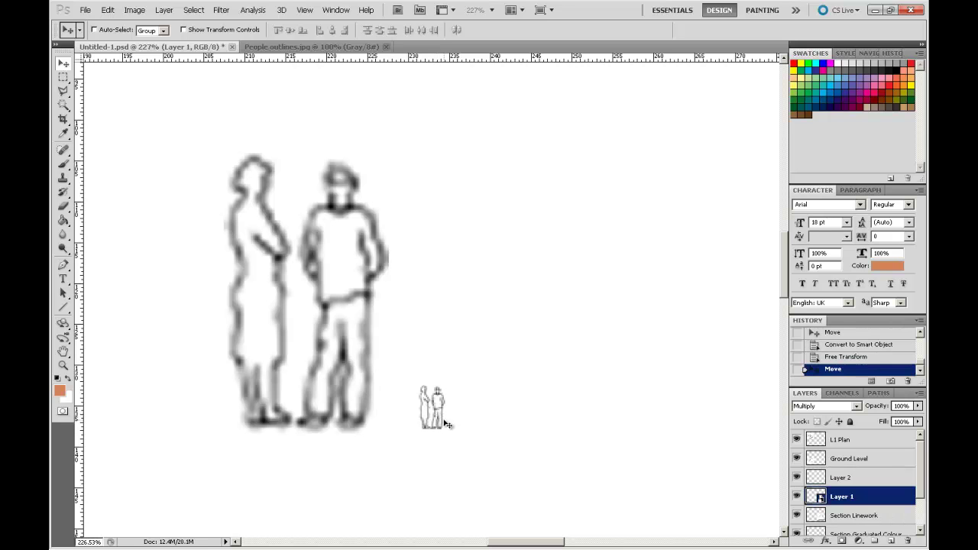
# Enlarge the pair back to about 94%, commit with Place, and shift it slightly left and down.
pyautogui.click(109, 10)
pyautogui.moveTo(264, 258)
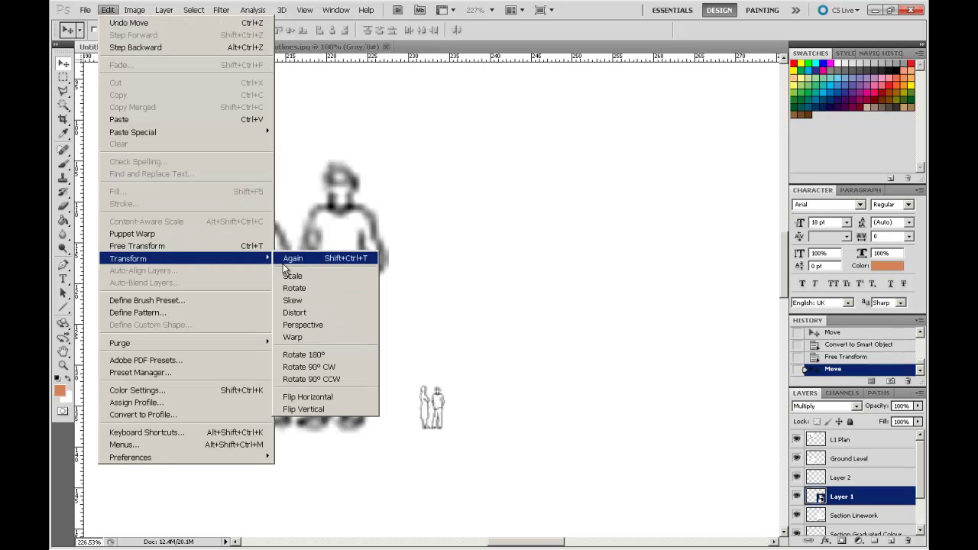
pyautogui.click(292, 275)
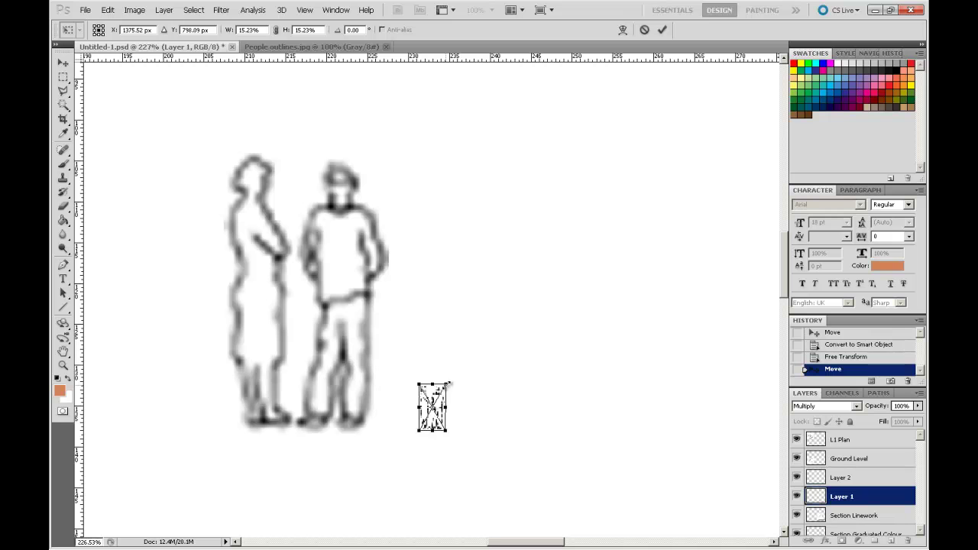
pyautogui.moveTo(449, 383); pyautogui.dragTo(625, 167)
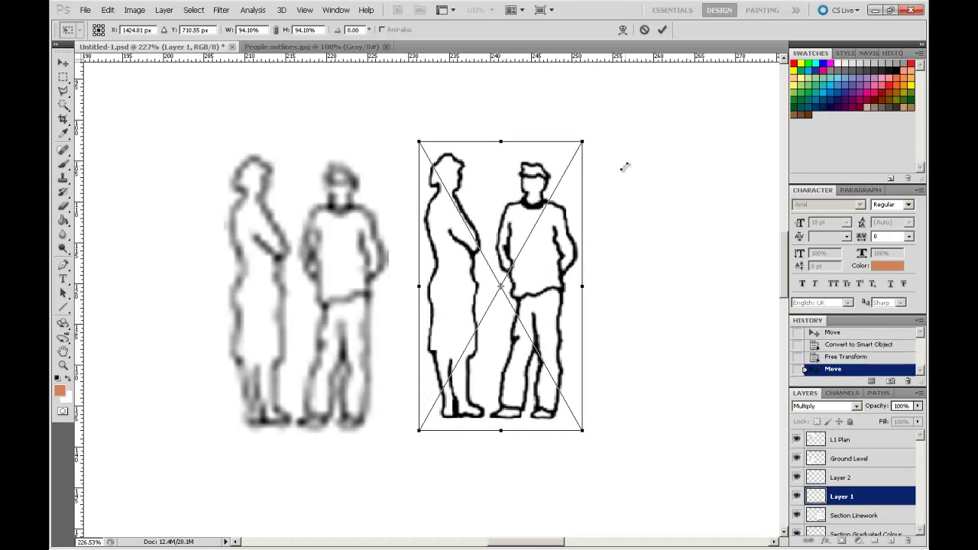
pyautogui.click(64, 64)
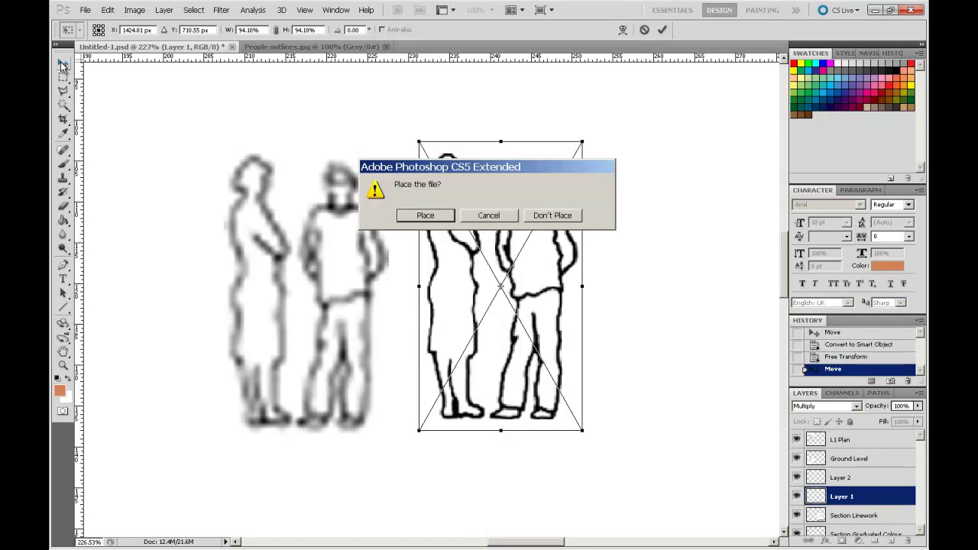
pyautogui.click(435, 218)
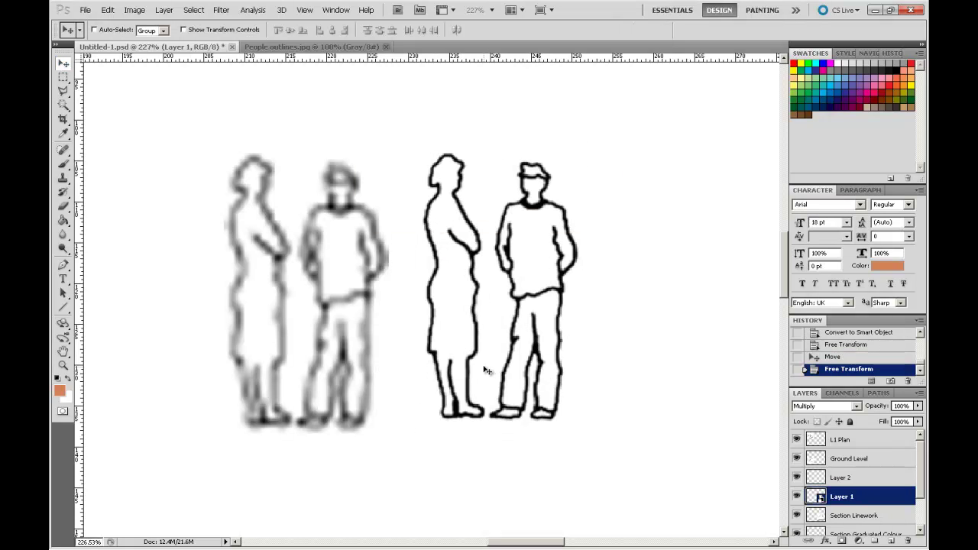
pyautogui.moveTo(486, 371); pyautogui.dragTo(482, 380)
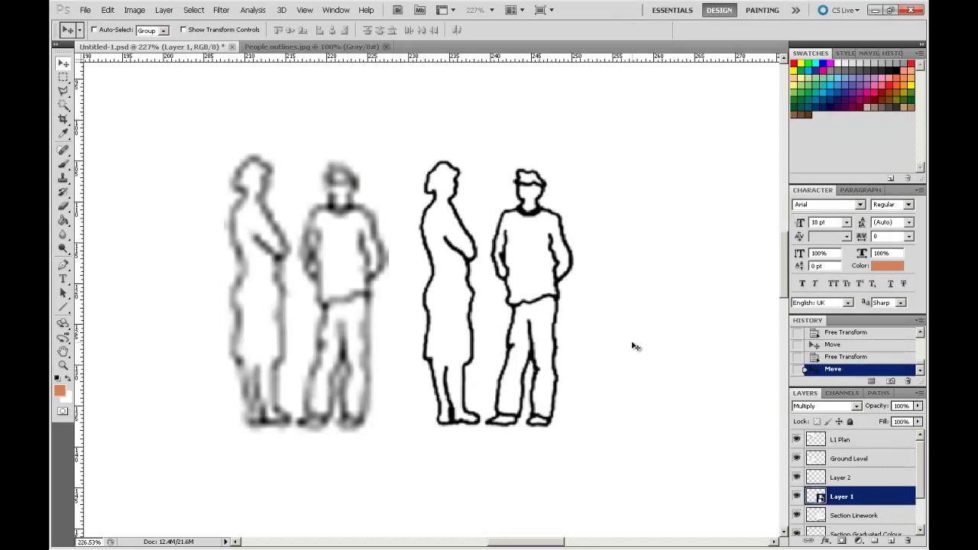
# Delete Layer 2, which holds the blurred figure copy, from the Layers panel menu.
pyautogui.click(858, 479)
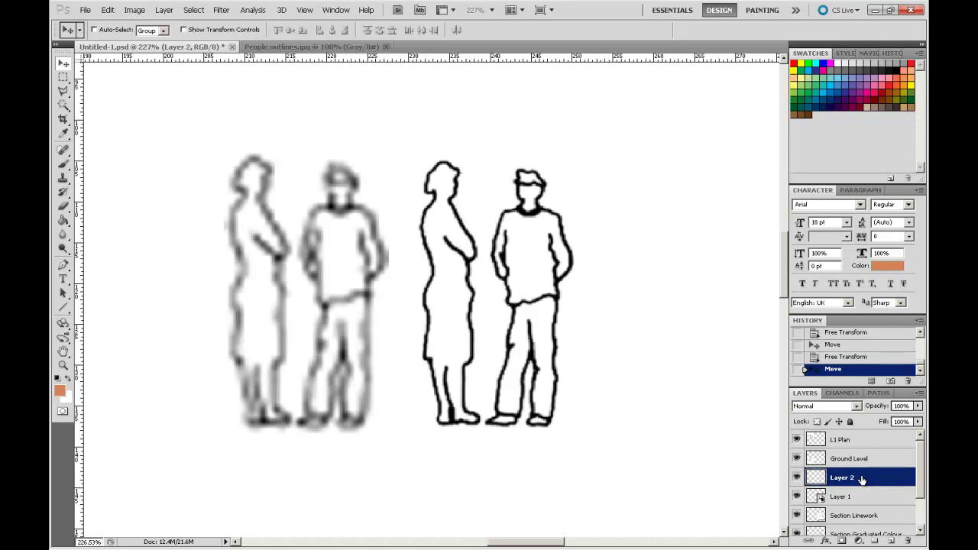
pyautogui.rightClick(862, 479)
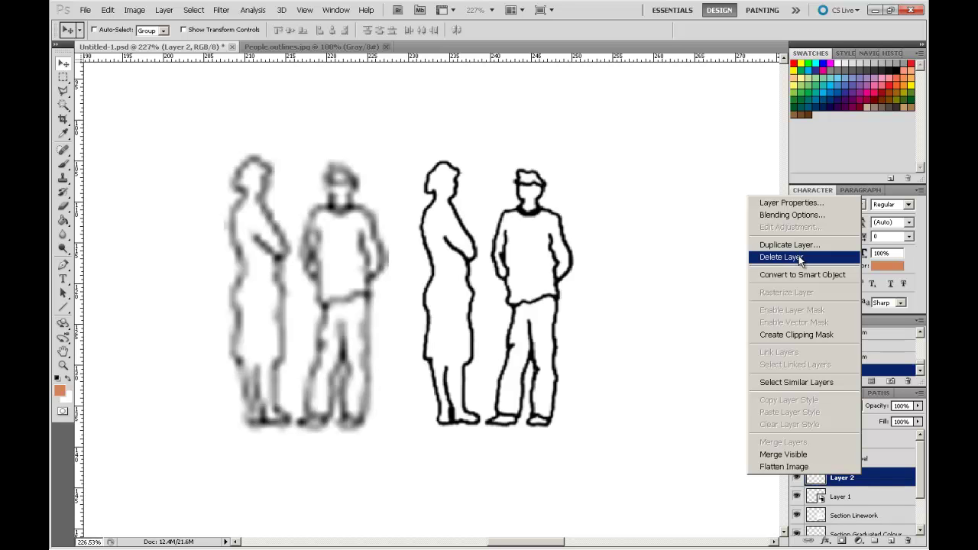
pyautogui.click(888, 483)
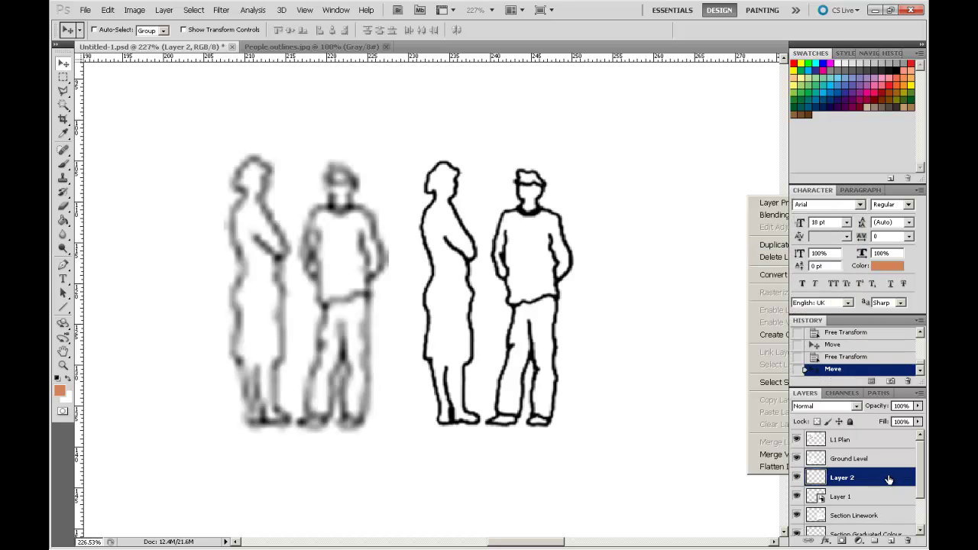
pyautogui.rightClick(889, 478)
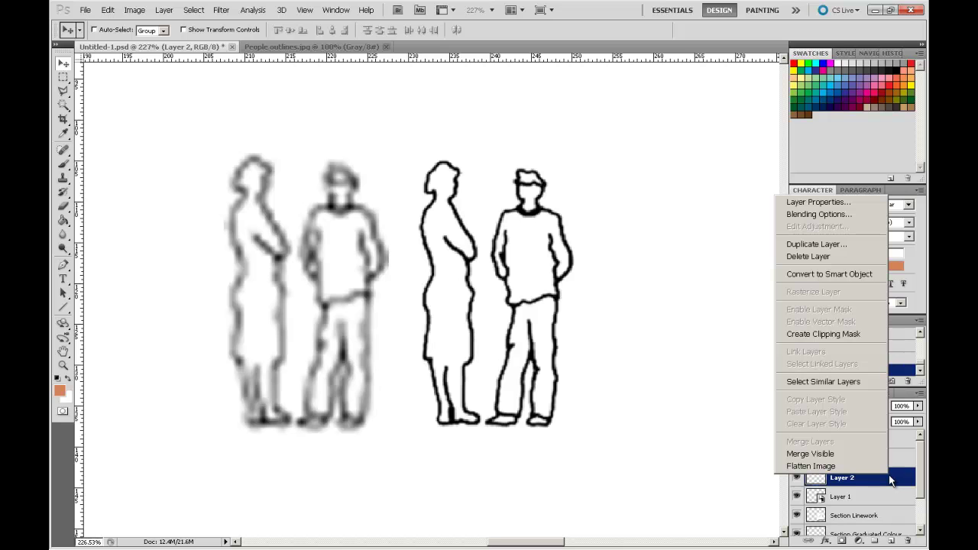
pyautogui.click(889, 475)
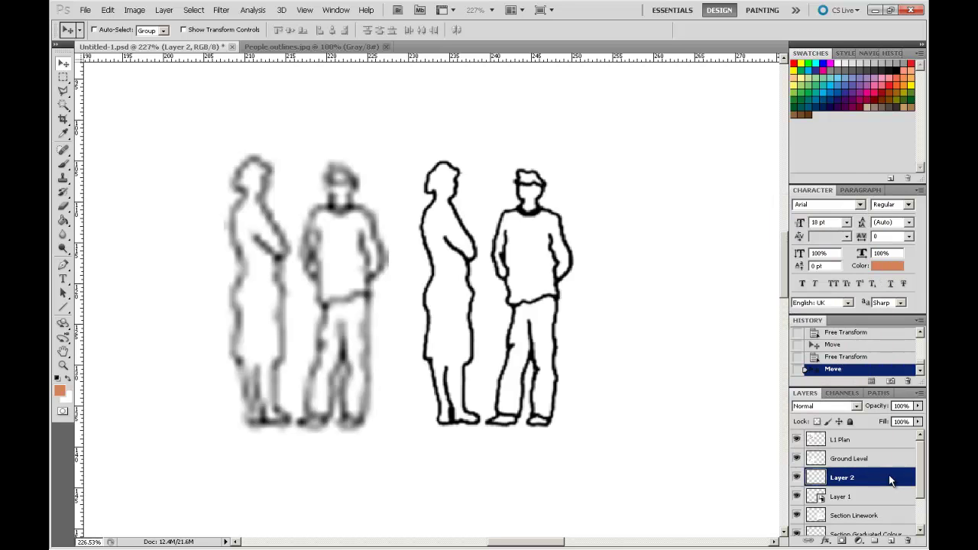
pyautogui.click(920, 394)
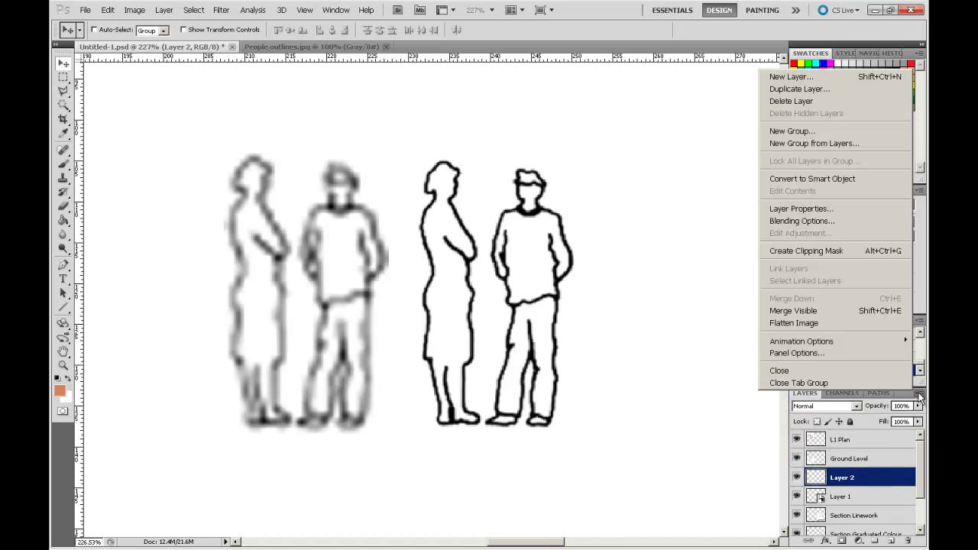
pyautogui.click(793, 108)
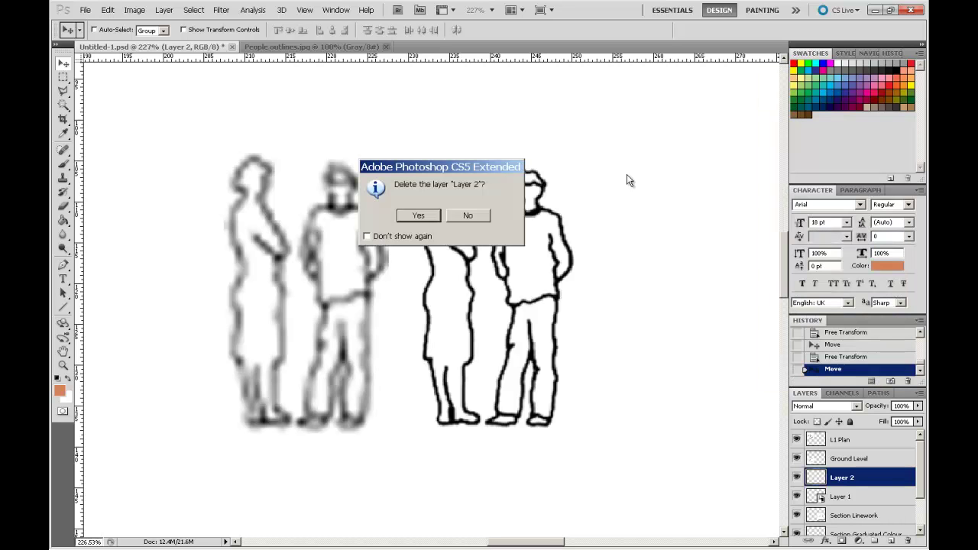
pyautogui.click(429, 219)
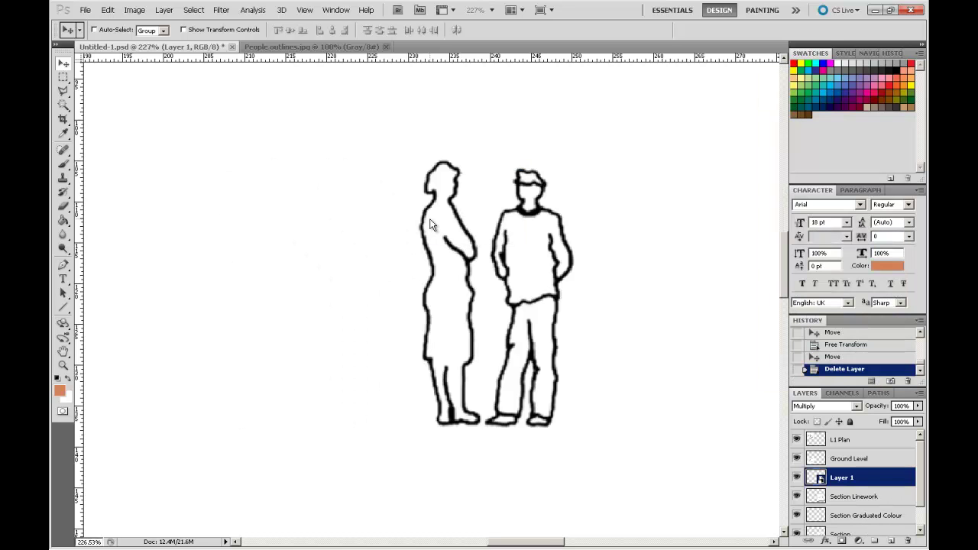
# Move the figure pair into the section's lower room and zoom in on that room.
pyautogui.scroll(-6, 431, 223)
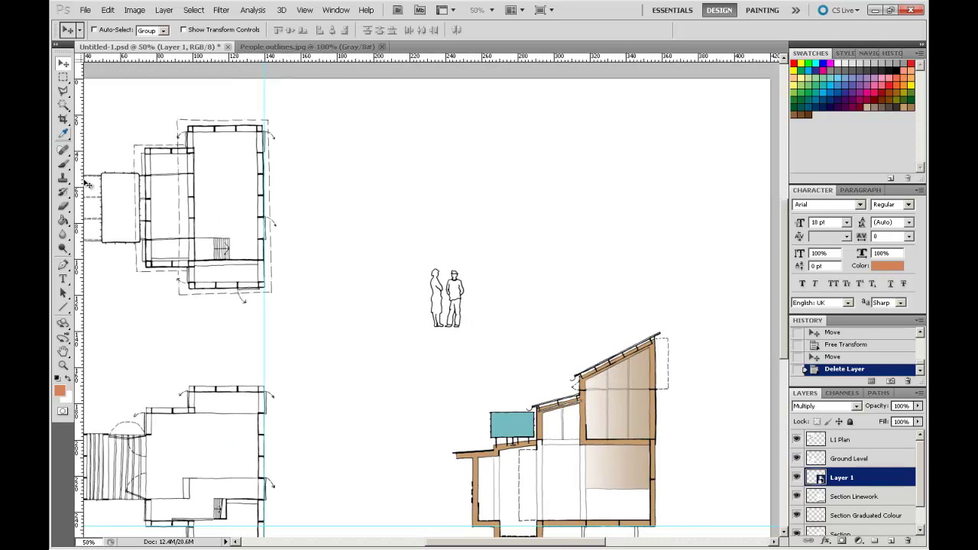
pyautogui.moveTo(506, 273)
pyautogui.mouseDown()
pyautogui.moveTo(466, 214)
pyautogui.moveTo(467, 191)
pyautogui.moveTo(481, 304)
pyautogui.moveTo(529, 386)
pyautogui.moveTo(578, 429)
pyautogui.mouseUp()
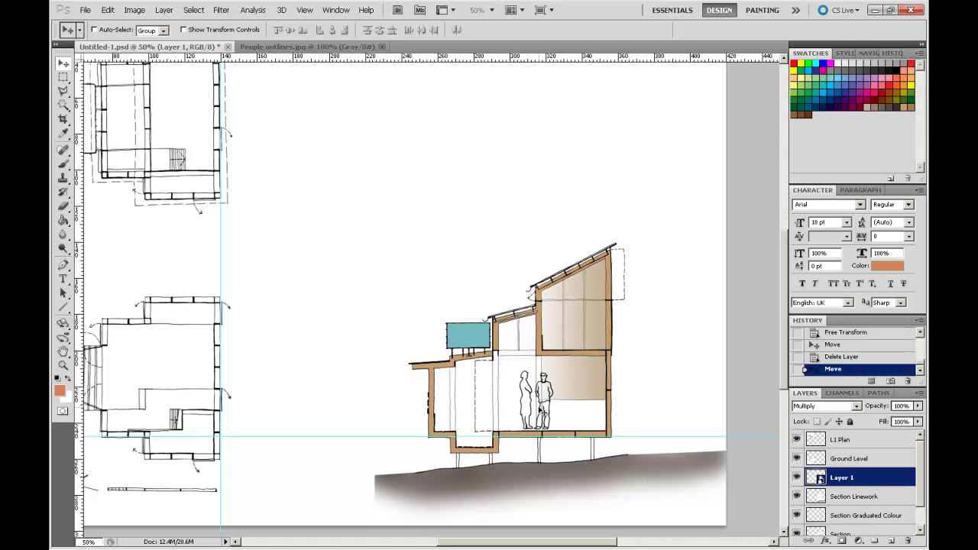
pyautogui.click(64, 365)
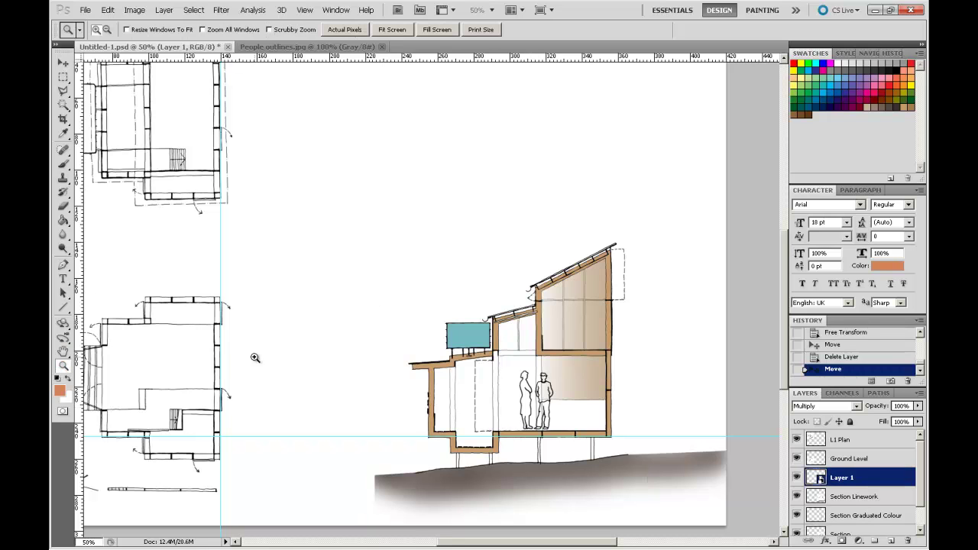
pyautogui.moveTo(474, 334); pyautogui.dragTo(608, 453)
# Shift the figures slightly left and up so their feet sit on the floor line.
pyautogui.click(64, 62)
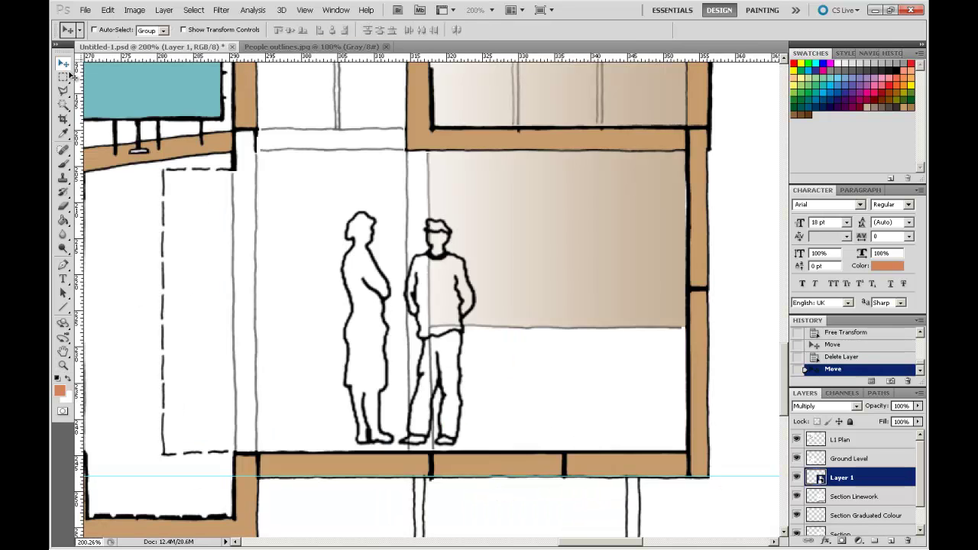
pyautogui.moveTo(361, 341); pyautogui.dragTo(356, 341)
pyautogui.press('Up')
pyautogui.press('Up')
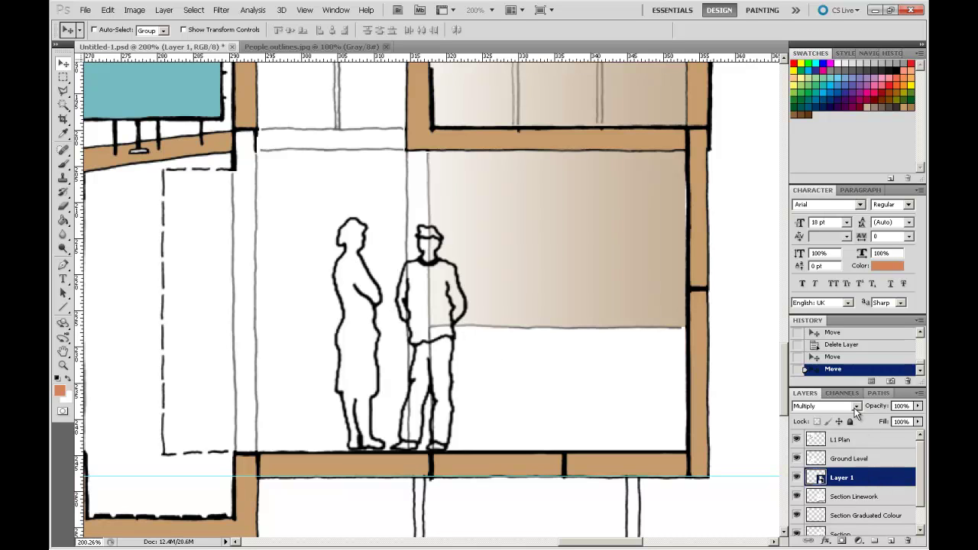
# Create a new empty layer named 'People infill' from the Layers panel menu.
pyautogui.rightClick(864, 479)
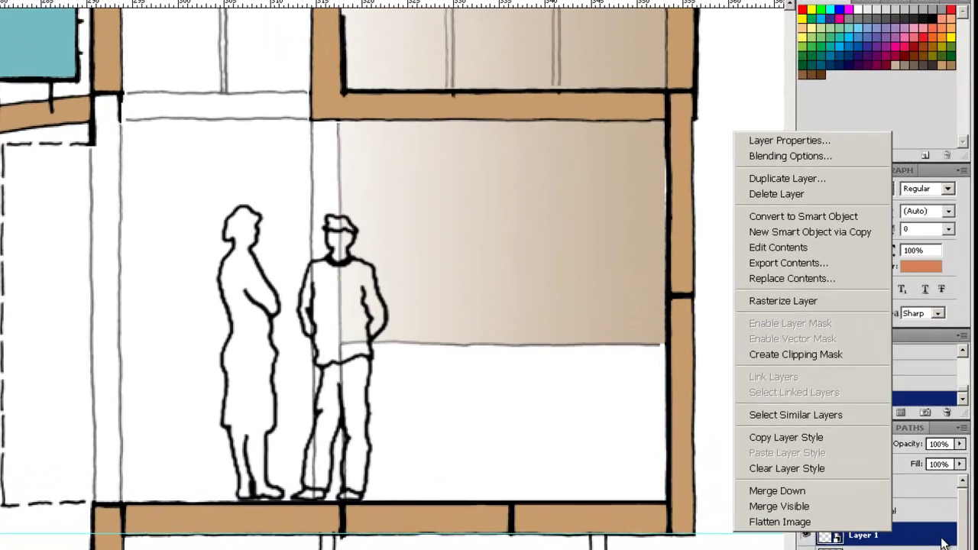
pyautogui.click(929, 400)
pyautogui.click(929, 400)
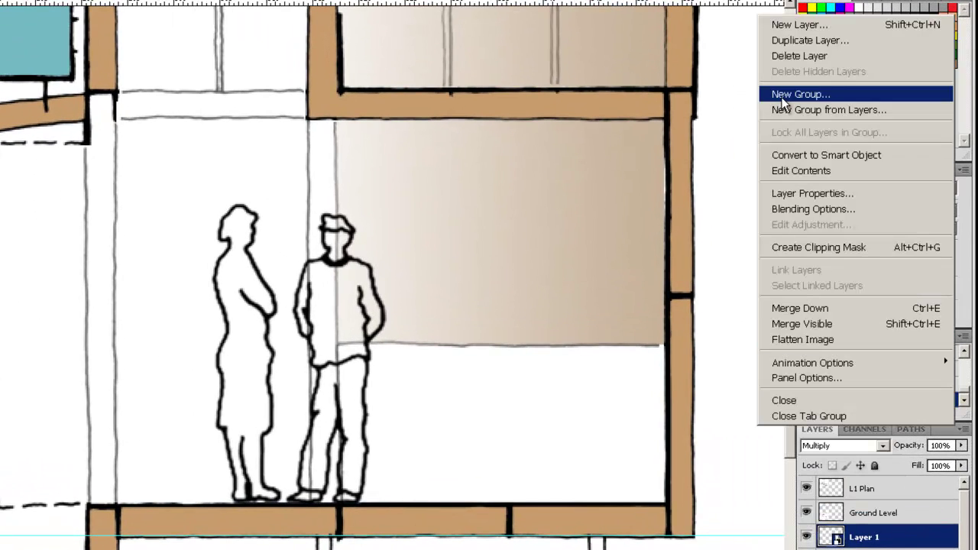
pyautogui.click(837, 23)
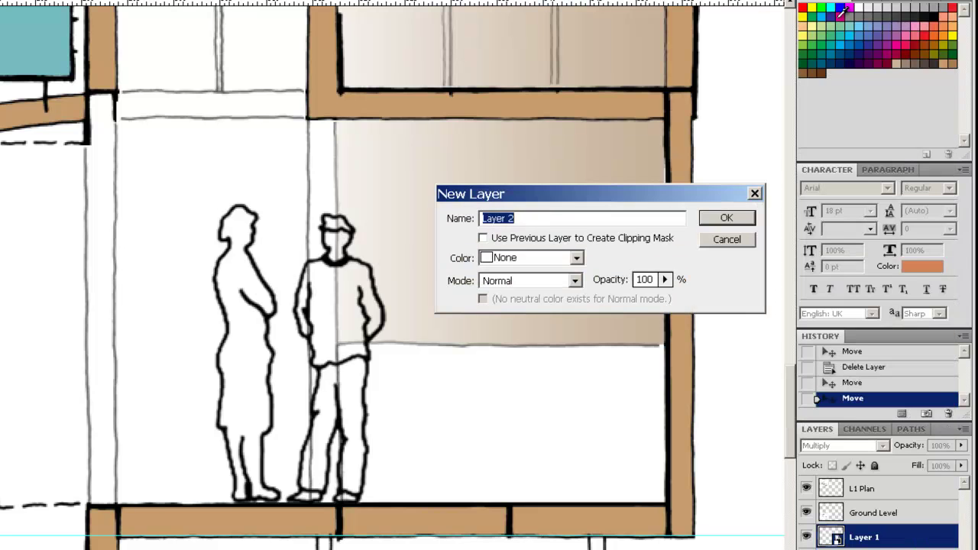
pyautogui.write('PEO')
pyautogui.press('BackSpace')
pyautogui.write('eople infill')
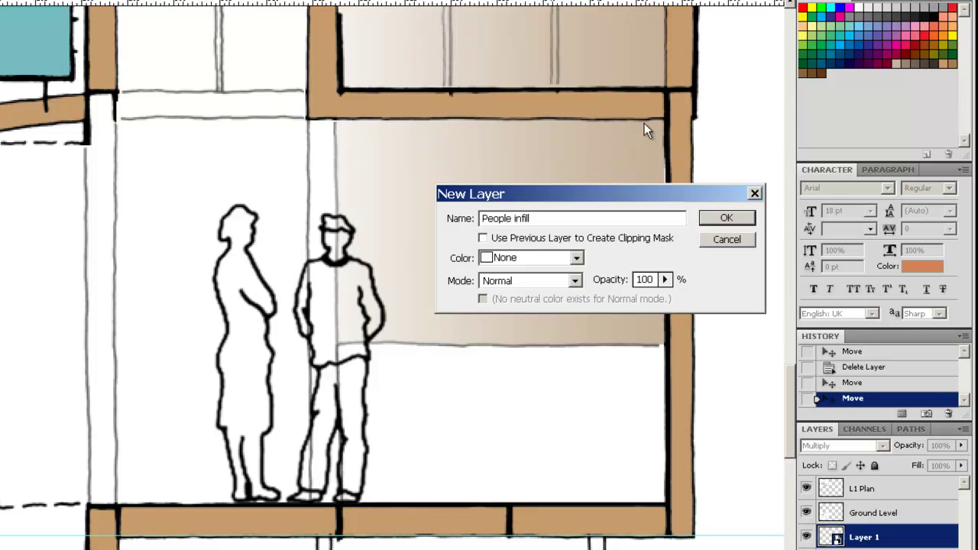
pyautogui.click(705, 220)
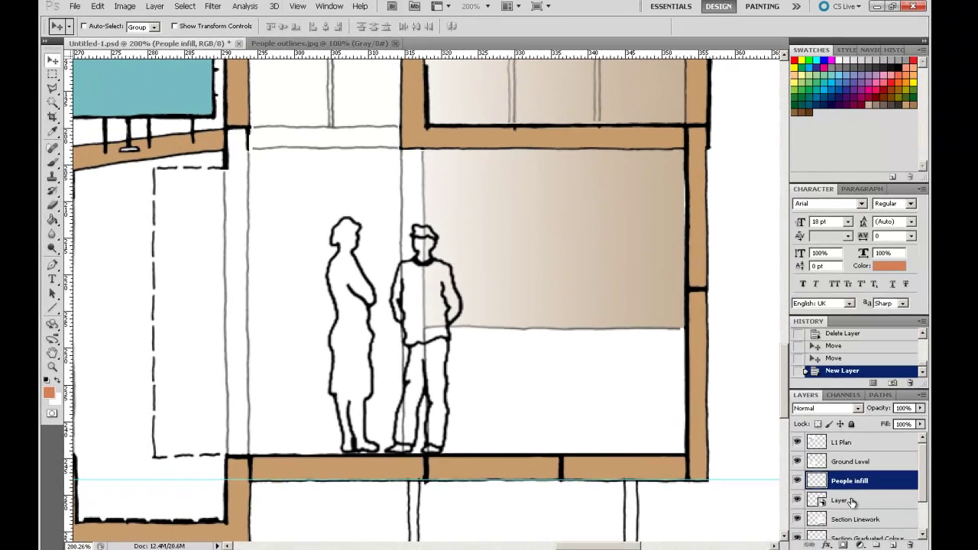
# Select Layer 1, zoom in on the two figures, and choose the Magic Wand tool.
pyautogui.click(878, 549)
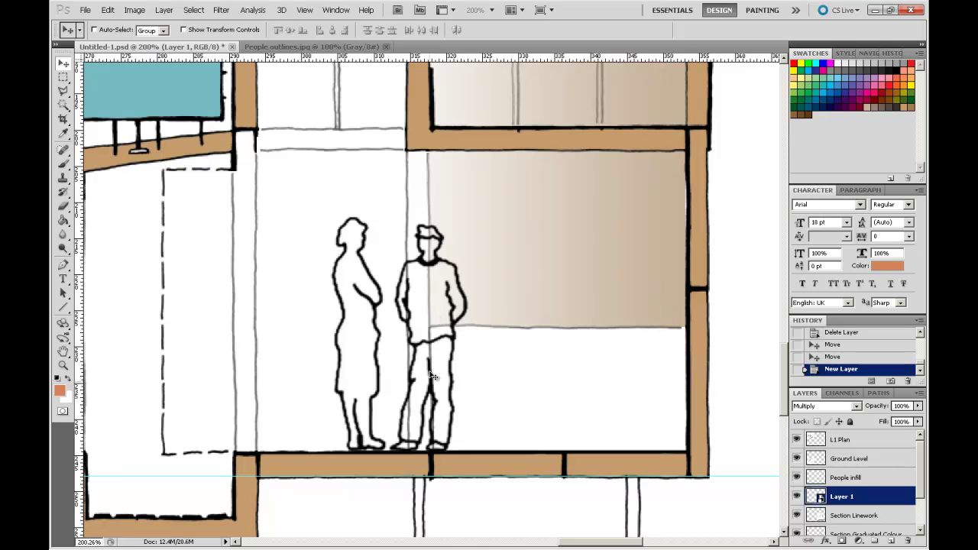
pyautogui.click(63, 365)
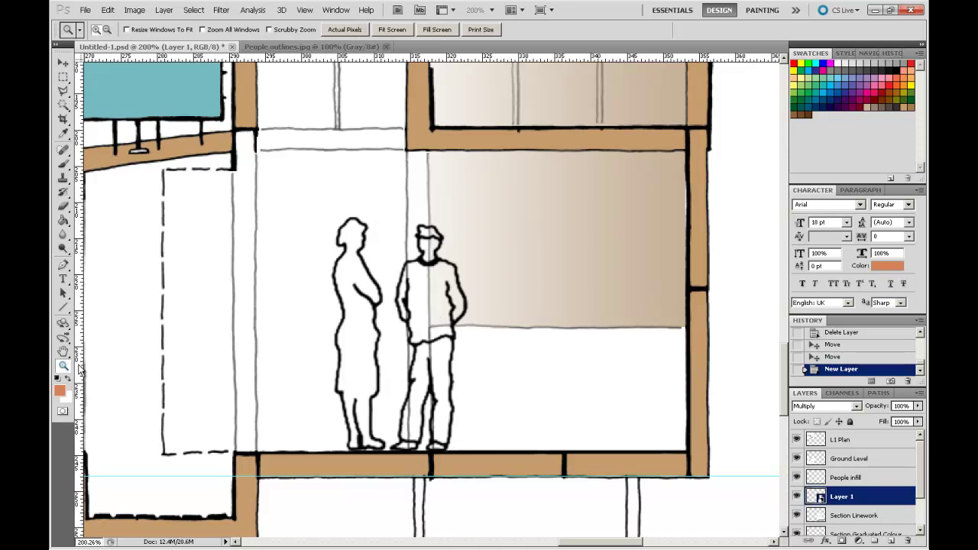
pyautogui.moveTo(481, 452); pyautogui.dragTo(300, 203)
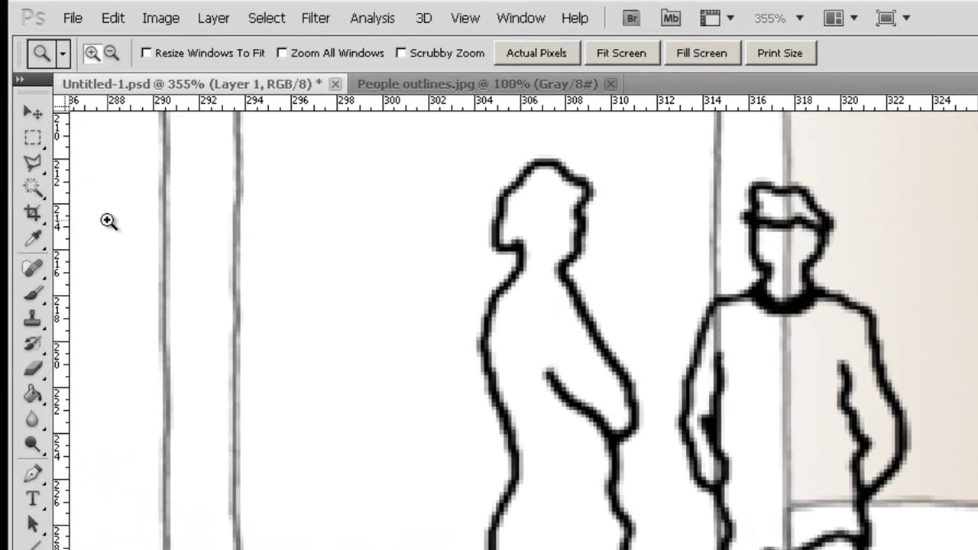
pyautogui.click(32, 189)
pyautogui.click(30, 193)
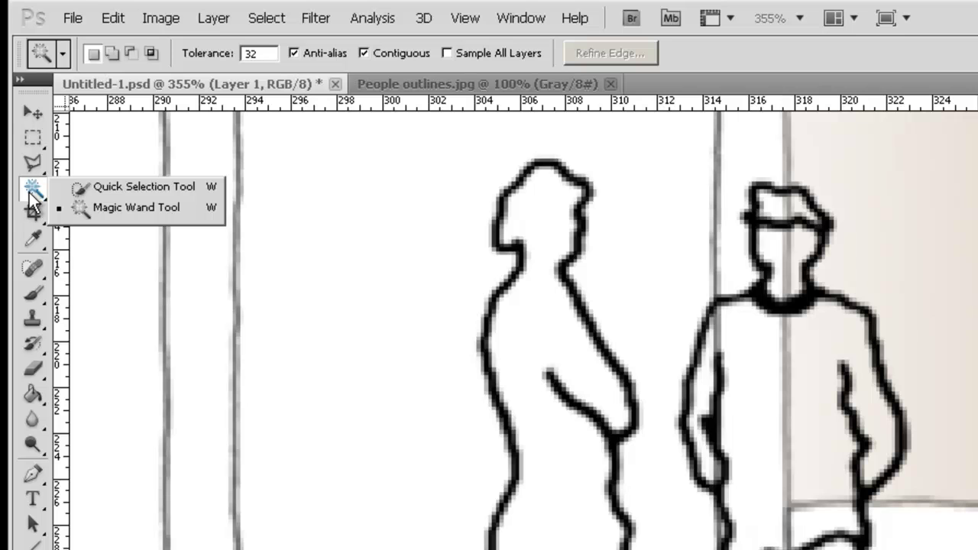
pyautogui.click(123, 208)
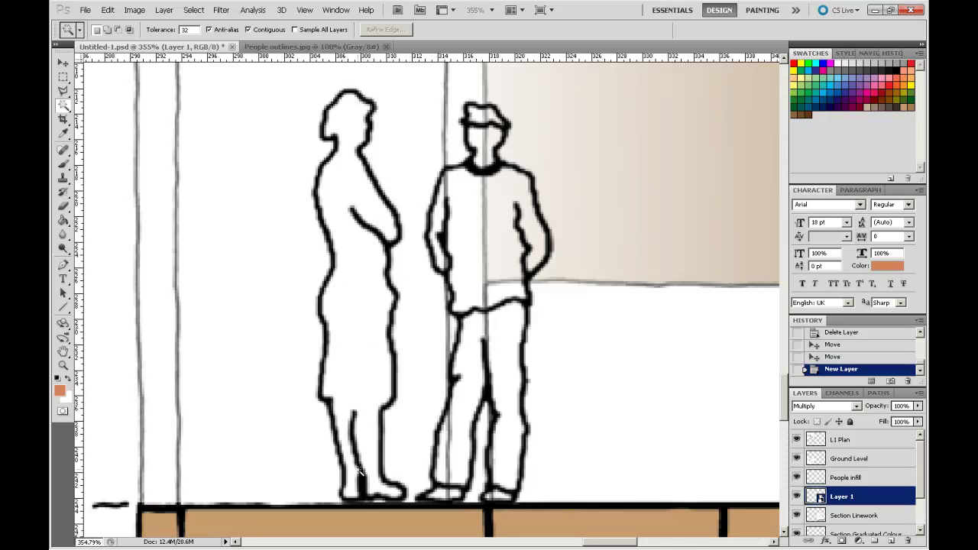
# Select the woman's interior, then add the man's body, hat and legs and the woman's back and legs.
pyautogui.click(357, 271)
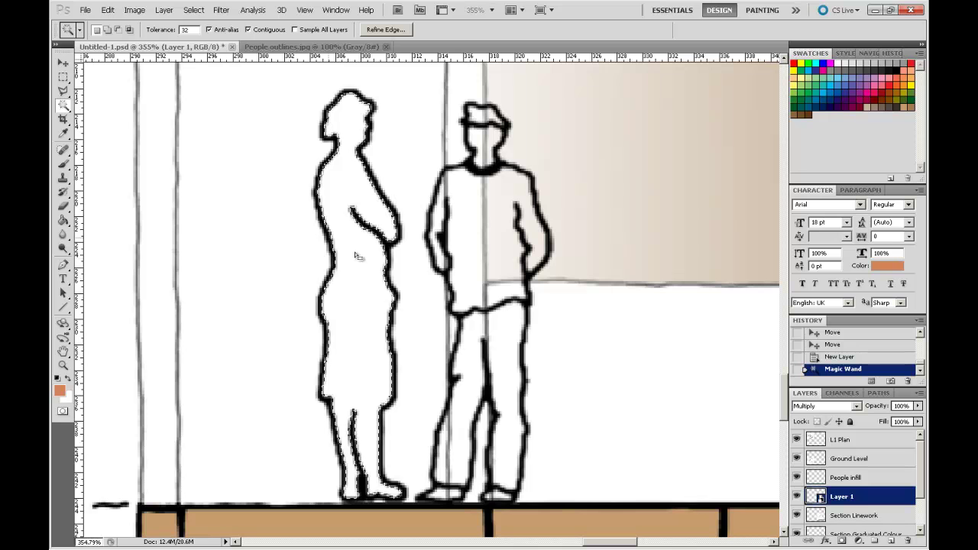
pyautogui.press('shift')
pyautogui.click(469, 201)
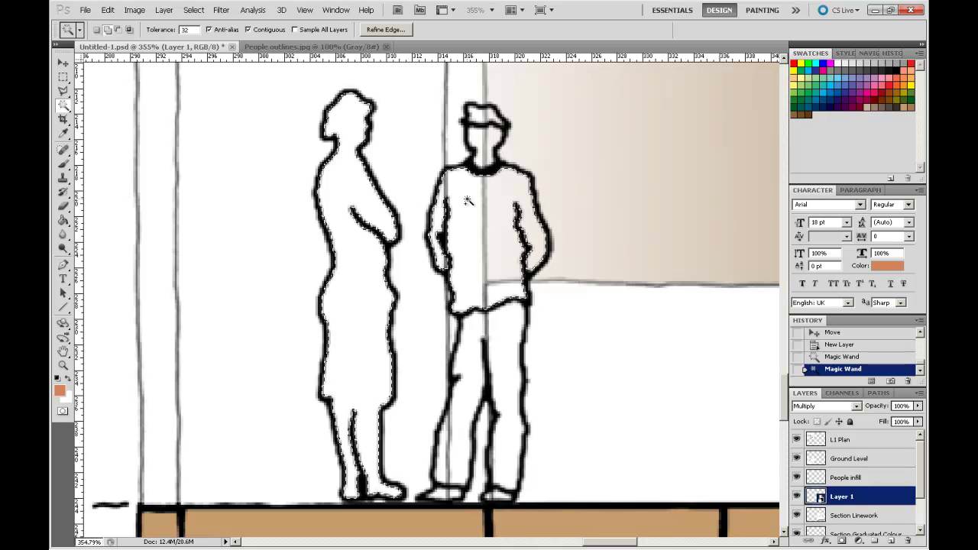
pyautogui.click(479, 114)
pyautogui.click(379, 256)
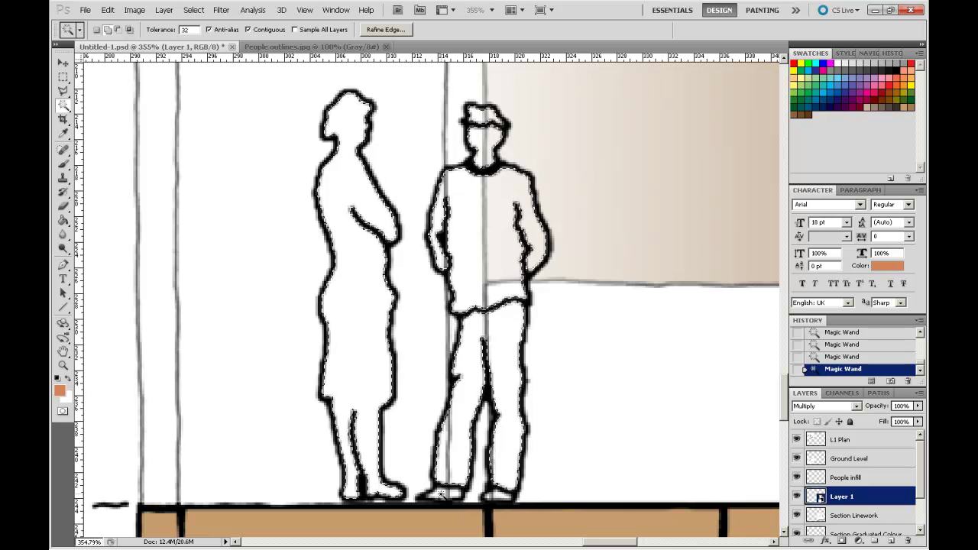
pyautogui.click(472, 498)
# On the People infill layer, Paint Bucket-fill the selected figures with brown.
pyautogui.click(850, 479)
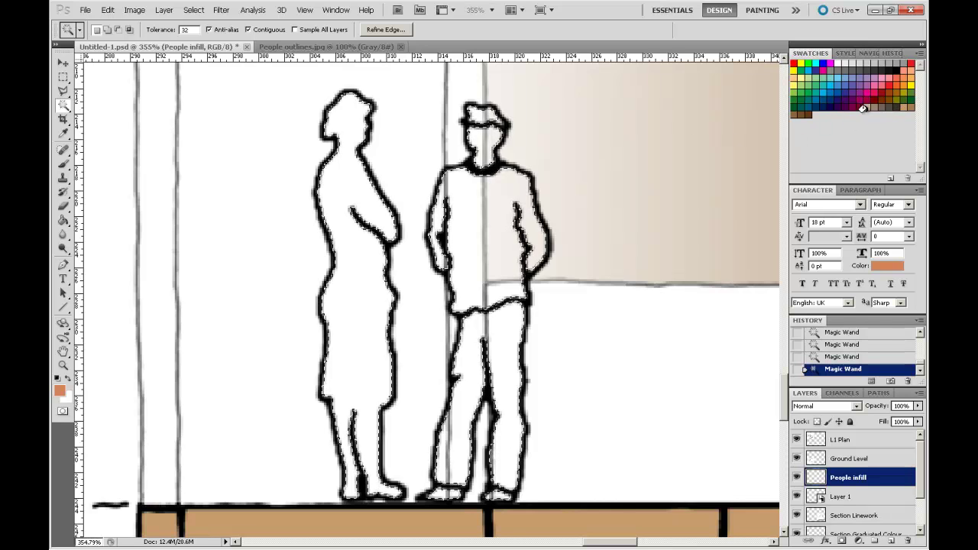
pyautogui.click(806, 114)
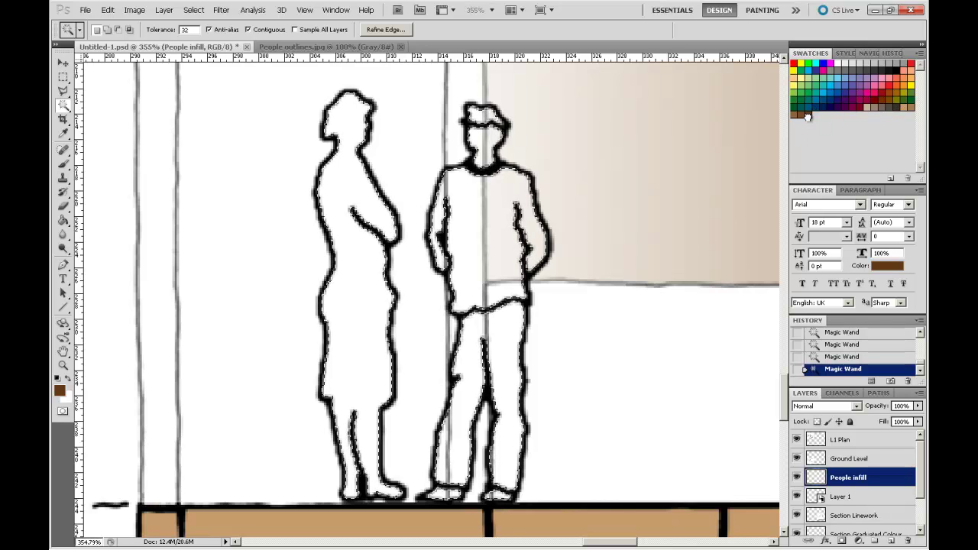
pyautogui.click(801, 116)
pyautogui.click(63, 222)
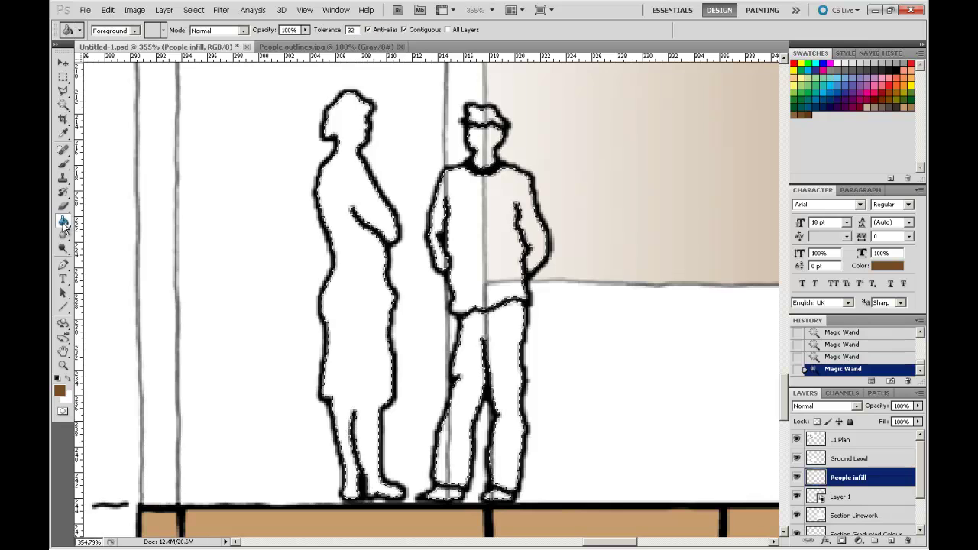
pyautogui.click(345, 266)
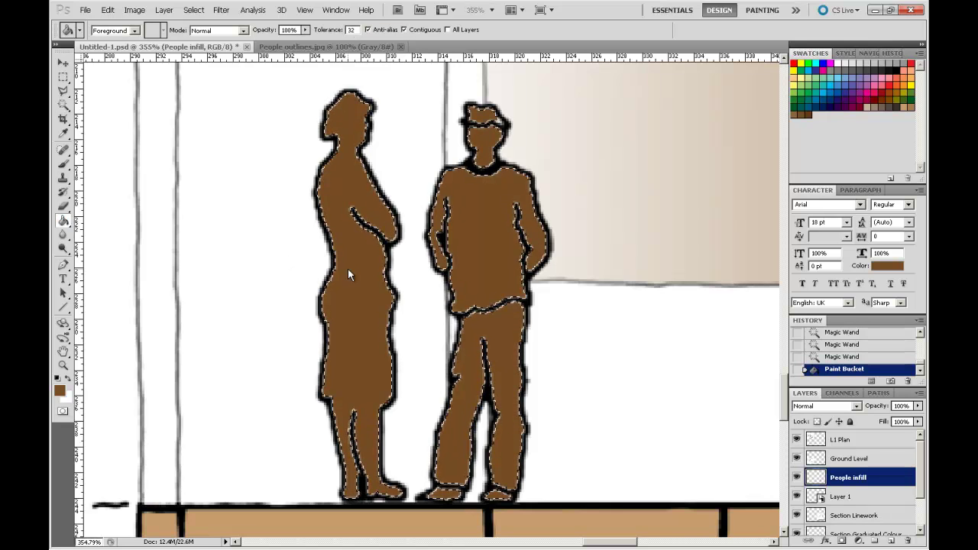
# Compare a lighter brown, then refill the figures with the darker brown and zoom out.
pyautogui.hotkey('ctrl', 'z')
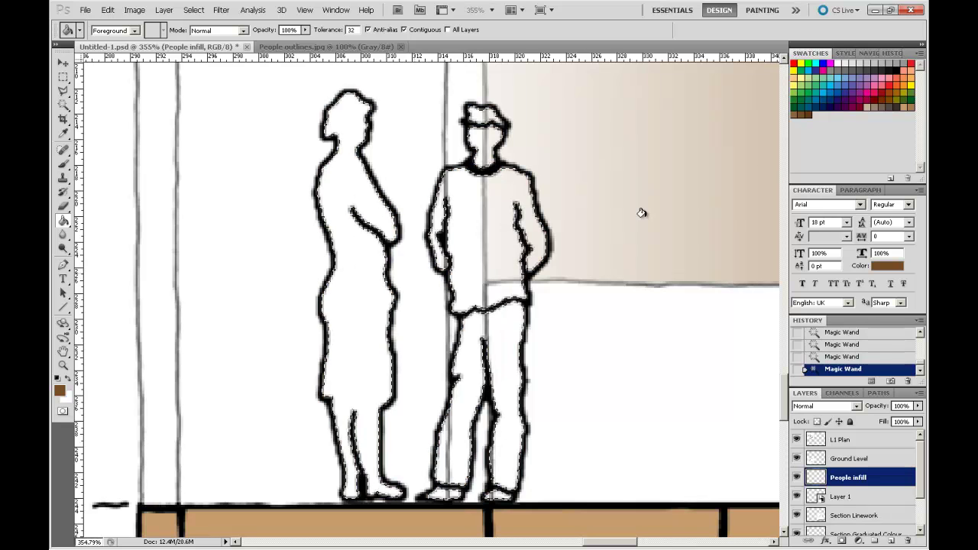
pyautogui.click(914, 103)
pyautogui.click(354, 274)
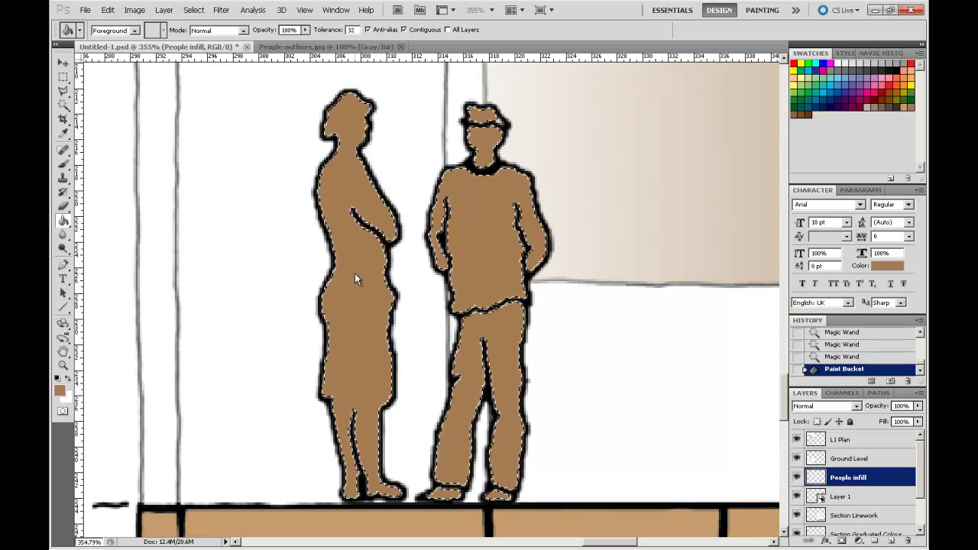
pyautogui.hotkey('ctrl', 'z')
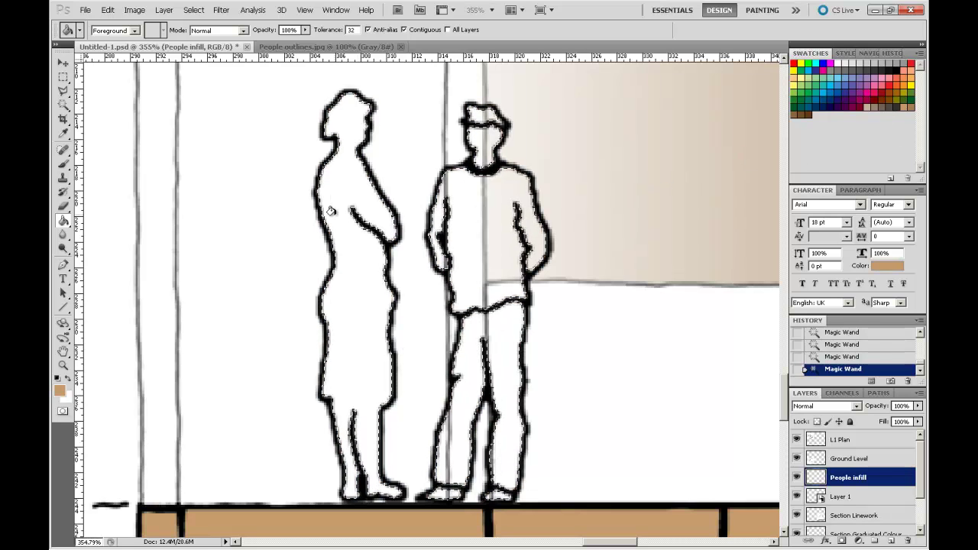
pyautogui.hotkey('ctrl', 'z')
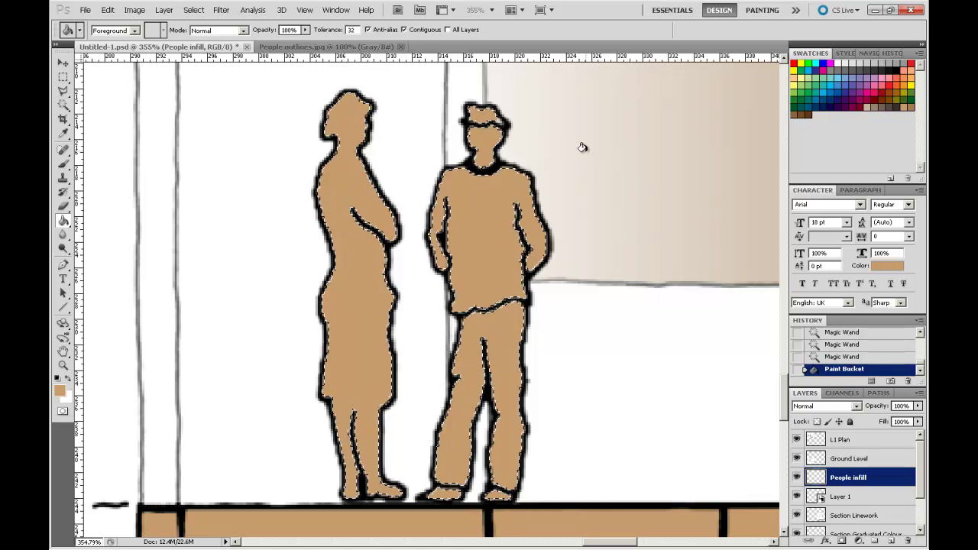
pyautogui.hotkey('ctrl', 'z')
pyautogui.click(792, 115)
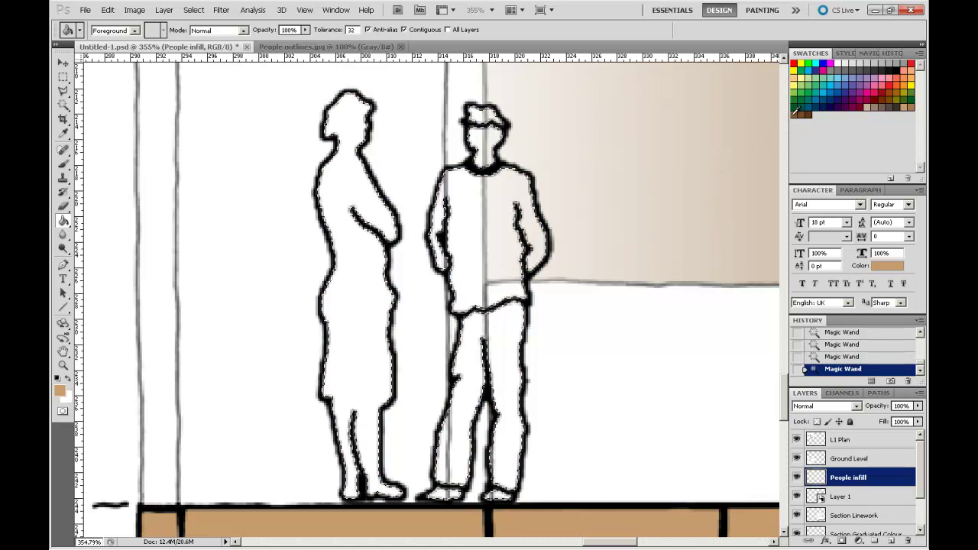
pyautogui.click(352, 240)
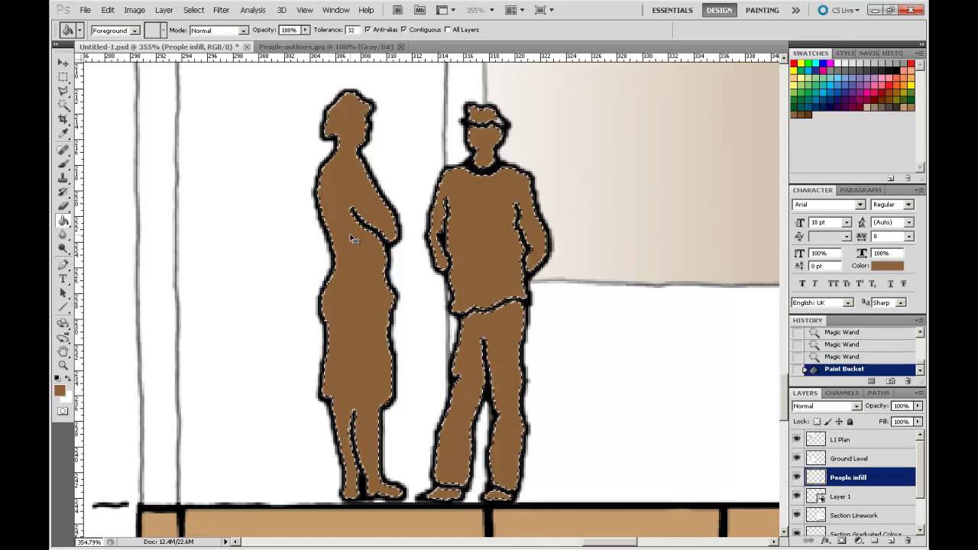
pyautogui.hotkey('ctrl', 'd')
pyautogui.hotkey('ctrl', '-')
pyautogui.hotkey('ctrl', '-')
pyautogui.hotkey('ctrl', '-')
pyautogui.hotkey('ctrl', '-')
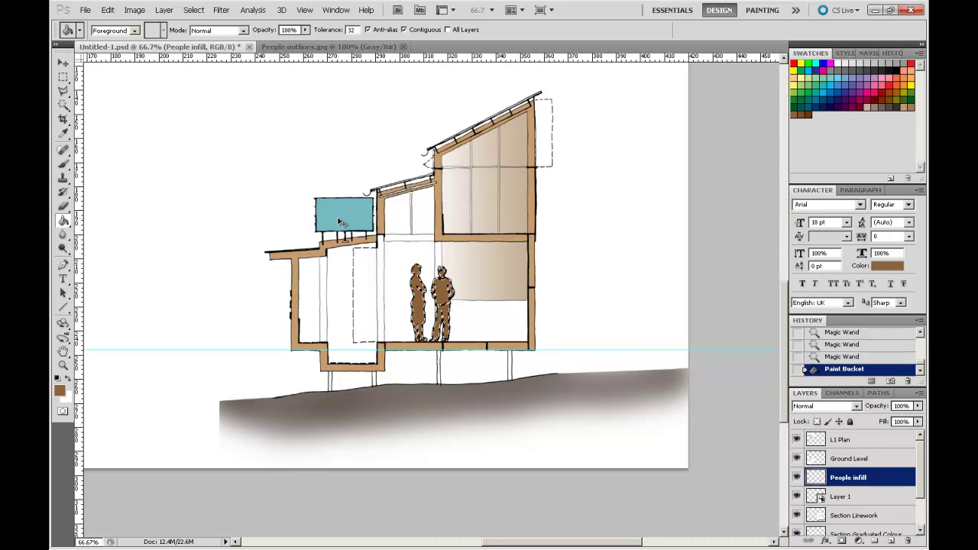
# Clear the selection and zoom in closely on the man's hat.
pyautogui.hotkey('ctrl', 'd')
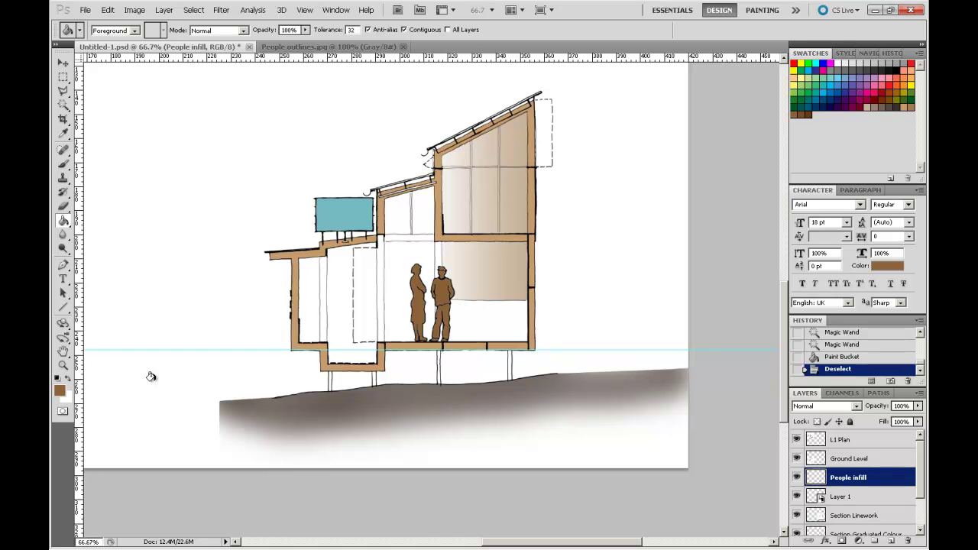
pyautogui.click(63, 366)
pyautogui.click(451, 270)
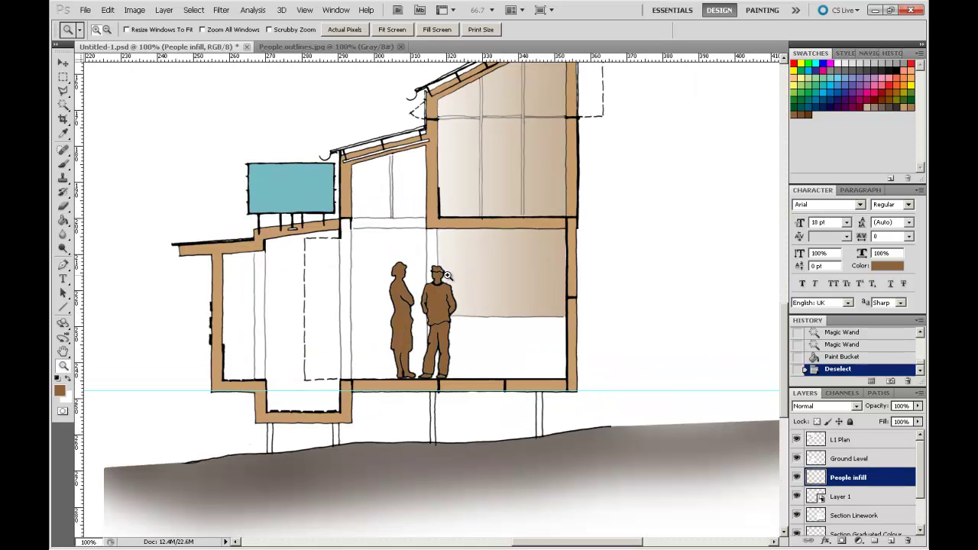
pyautogui.click(445, 274)
pyautogui.click(444, 269)
pyautogui.click(444, 267)
pyautogui.click(444, 266)
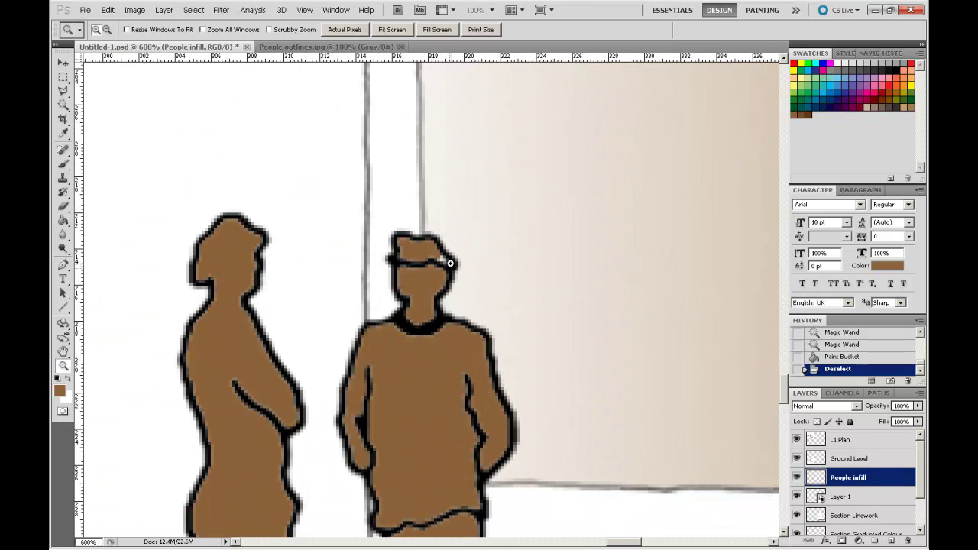
pyautogui.click(444, 267)
pyautogui.click(444, 266)
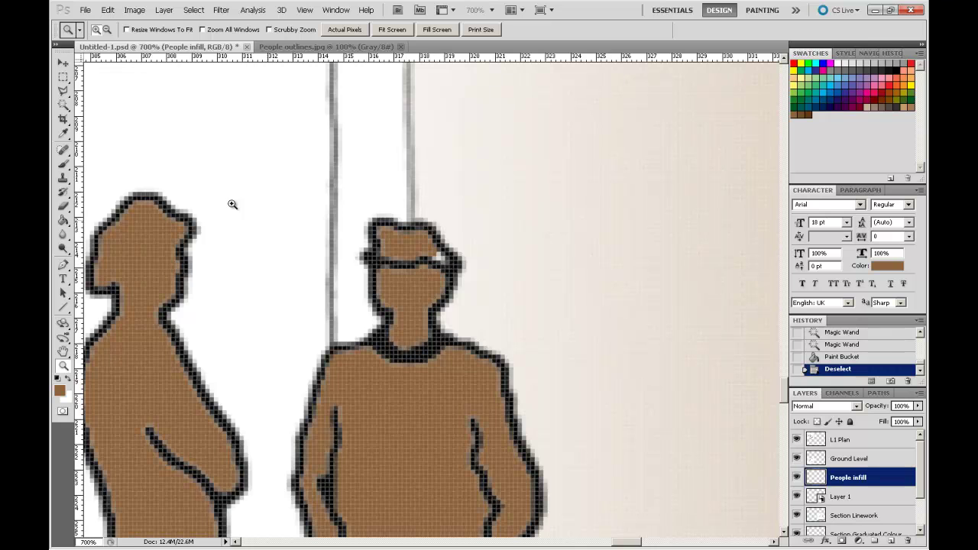
# Paint brown over the white spots on the hat band with the Pencil Tool.
pyautogui.click(65, 166)
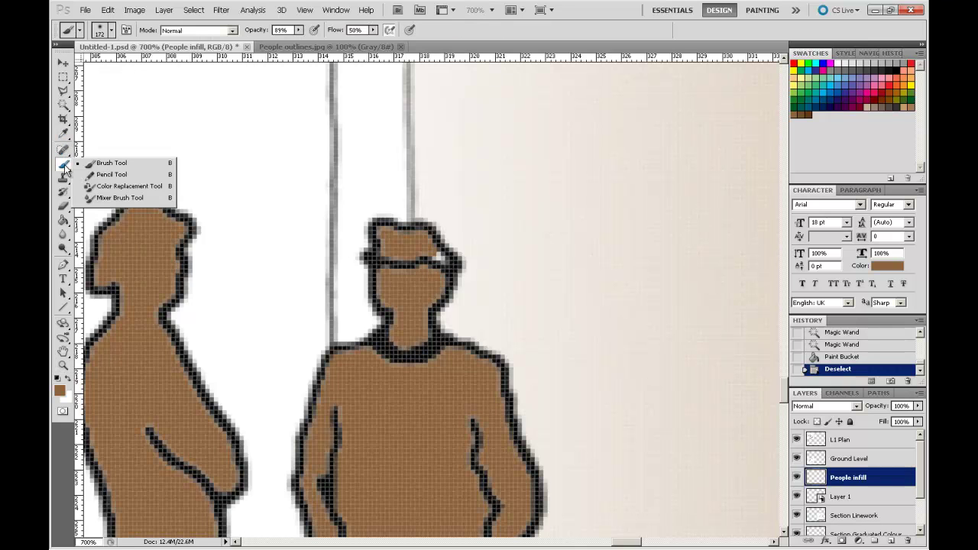
pyautogui.click(108, 174)
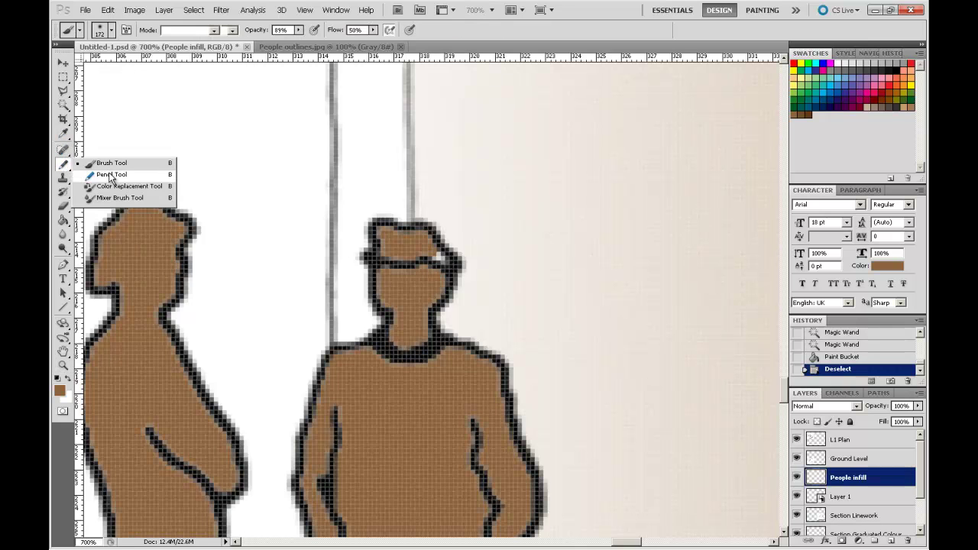
pyautogui.click(440, 260)
pyautogui.click(434, 256)
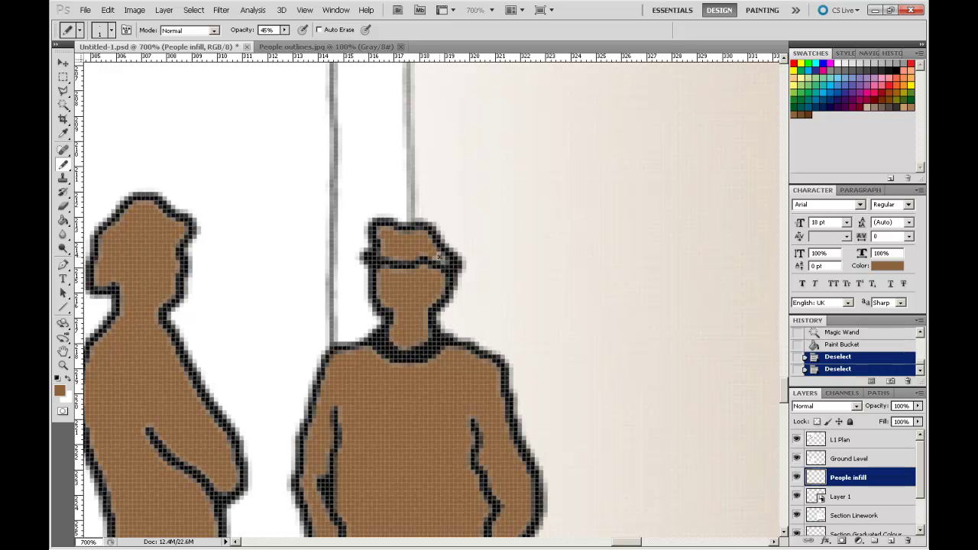
pyautogui.click(439, 257)
pyautogui.click(428, 253)
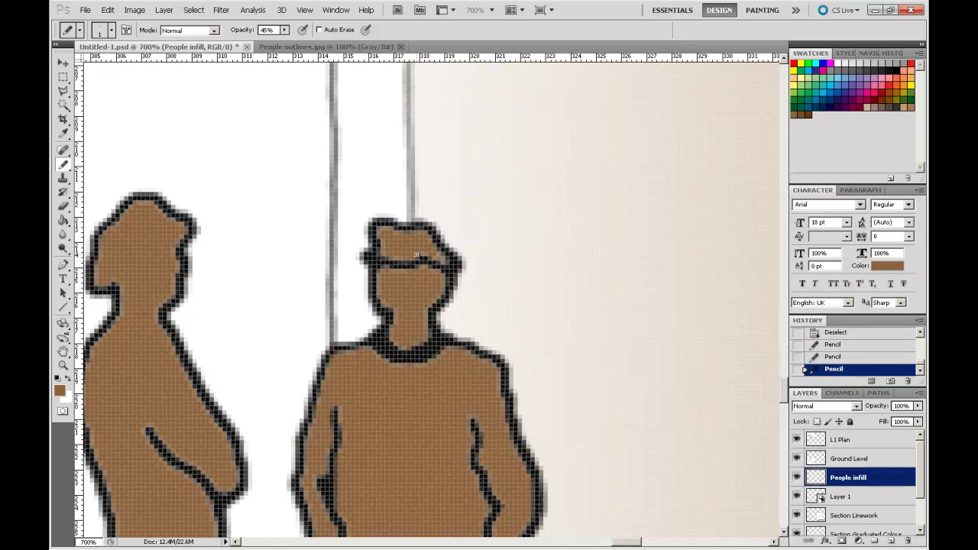
pyautogui.hotkey('ctrl', '-')
pyautogui.hotkey('ctrl', '-')
pyautogui.hotkey('ctrl', '-')
pyautogui.hotkey('ctrl', '-')
pyautogui.hotkey('ctrl', '-')
pyautogui.hotkey('ctrl', '-')
pyautogui.hotkey('ctrl', '-')
pyautogui.hotkey('ctrl', '-')
pyautogui.hotkey('ctrl', '-')
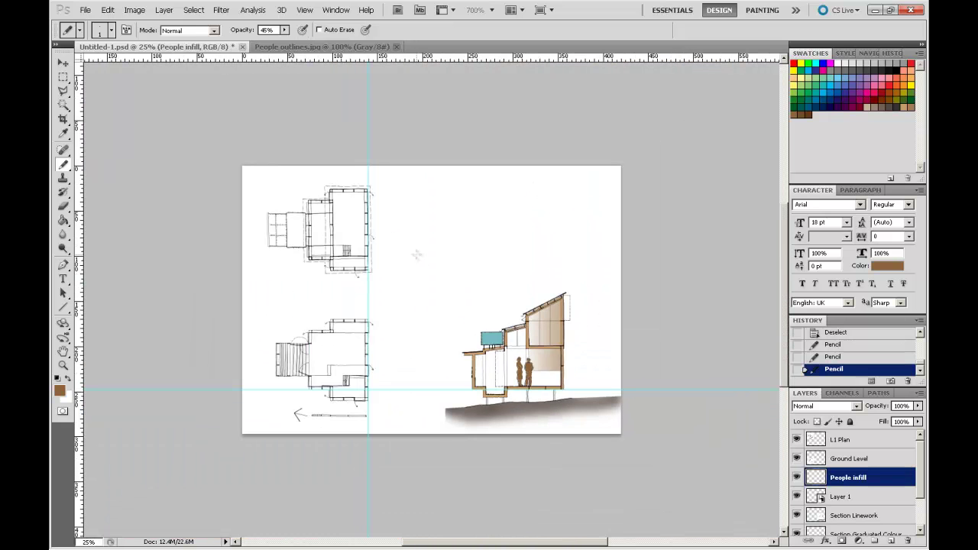
# Fit the whole sheet on screen with Ctrl+0 to see both plans and the section.
pyautogui.hotkey('ctrl', '0')
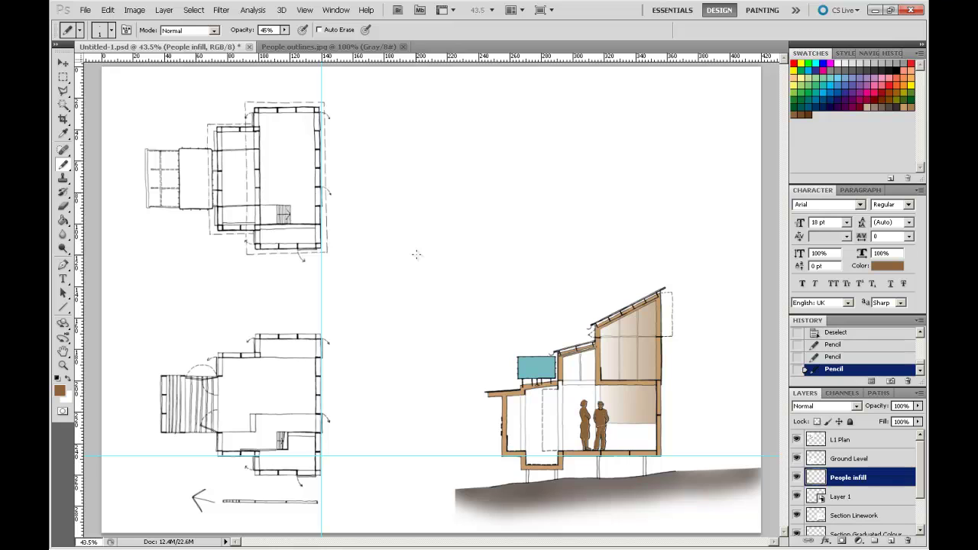